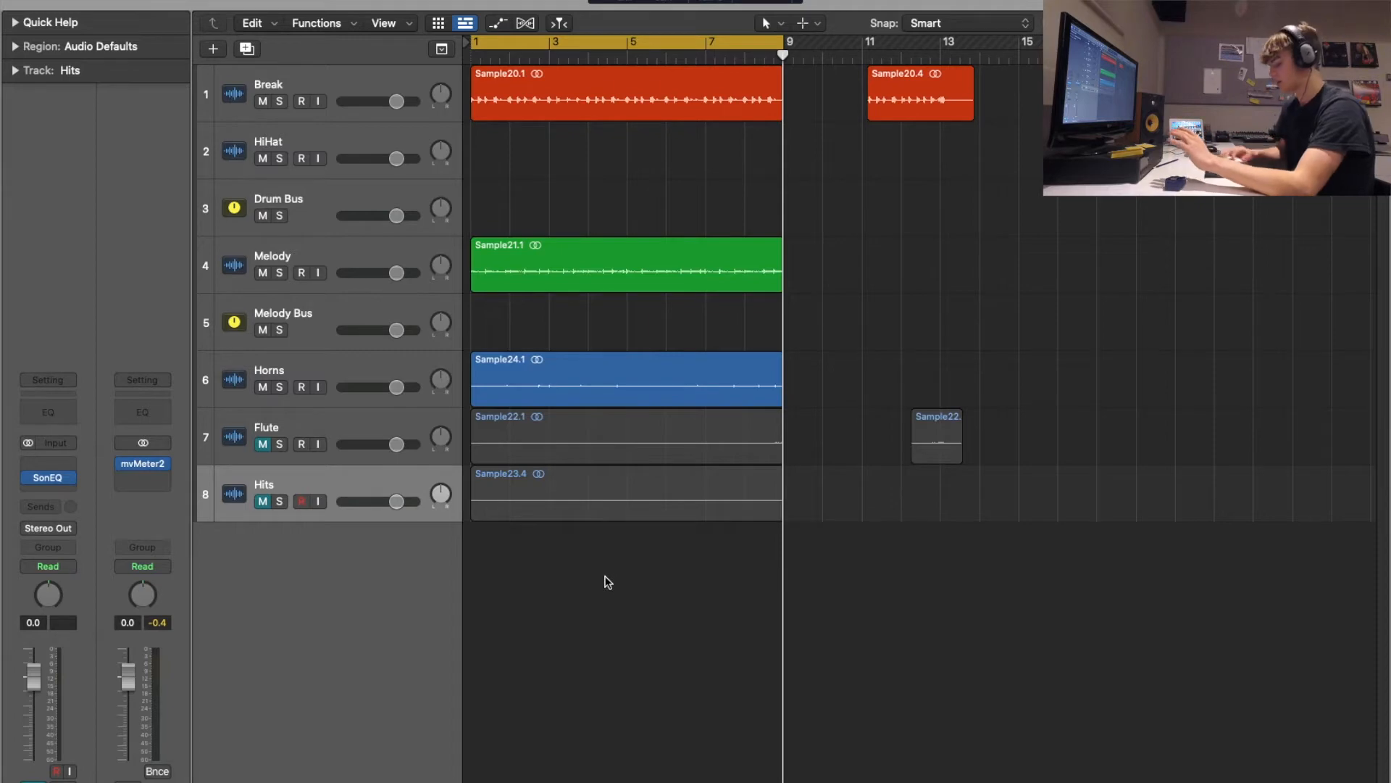
Show the mixer below the tracks and hide the inspector
key("x")
key("i")
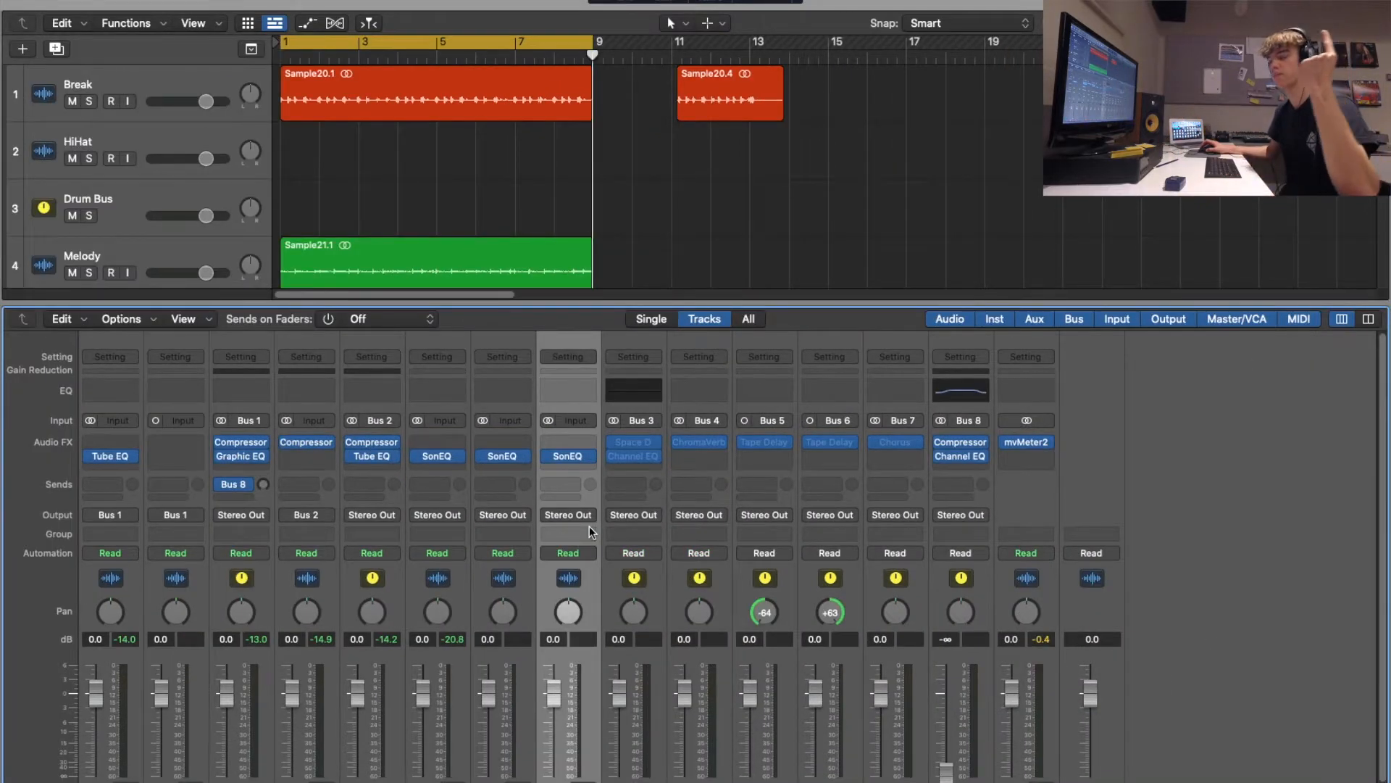
scroll(589, 525, "down", 2)
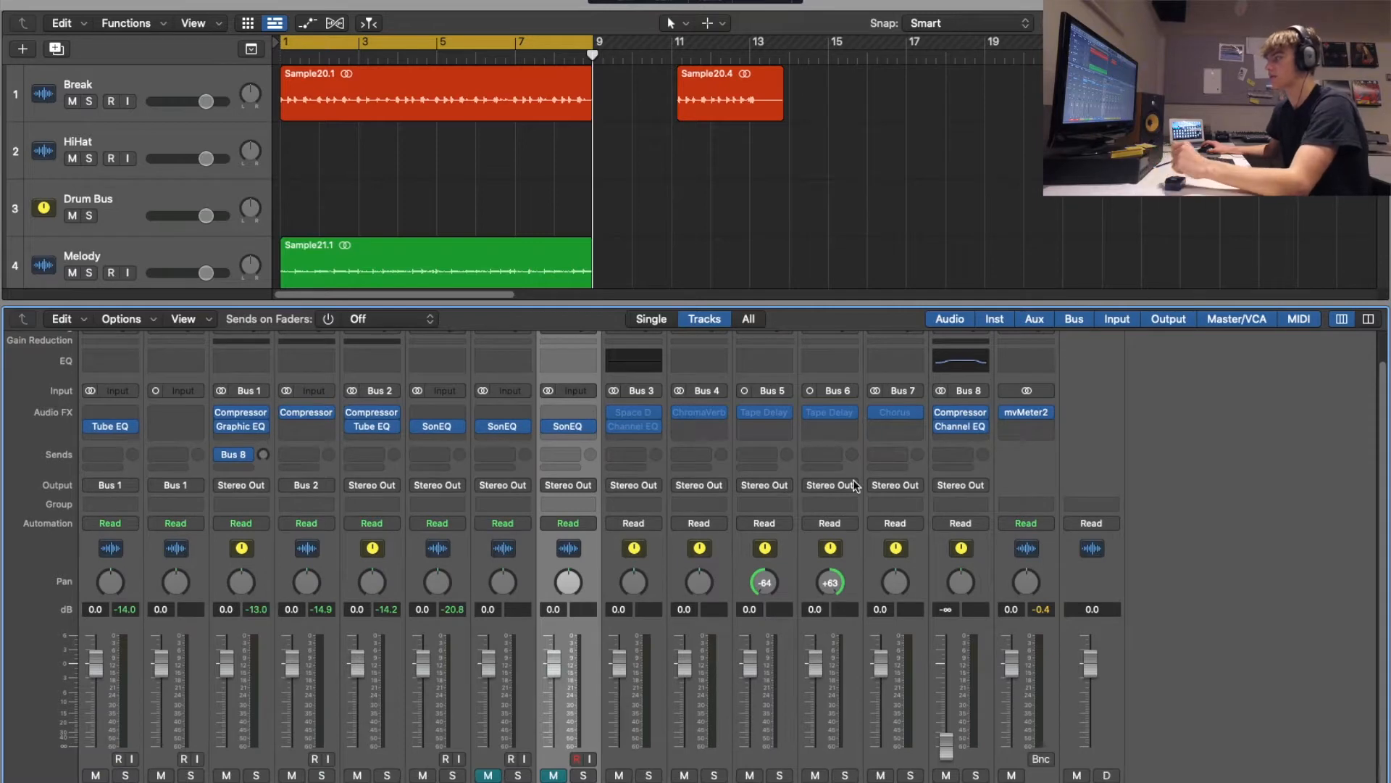
key("x")
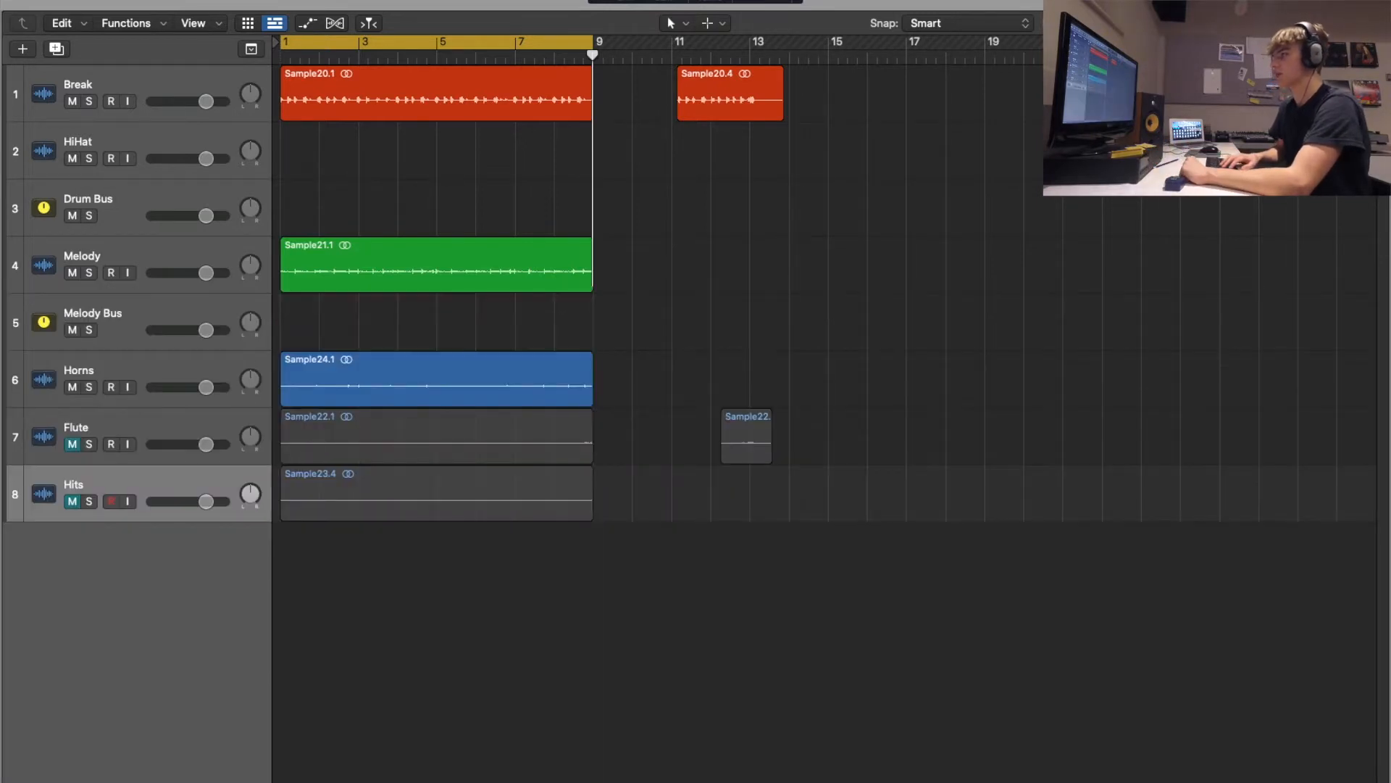
key("x")
scroll(566, 219, "down", 3)
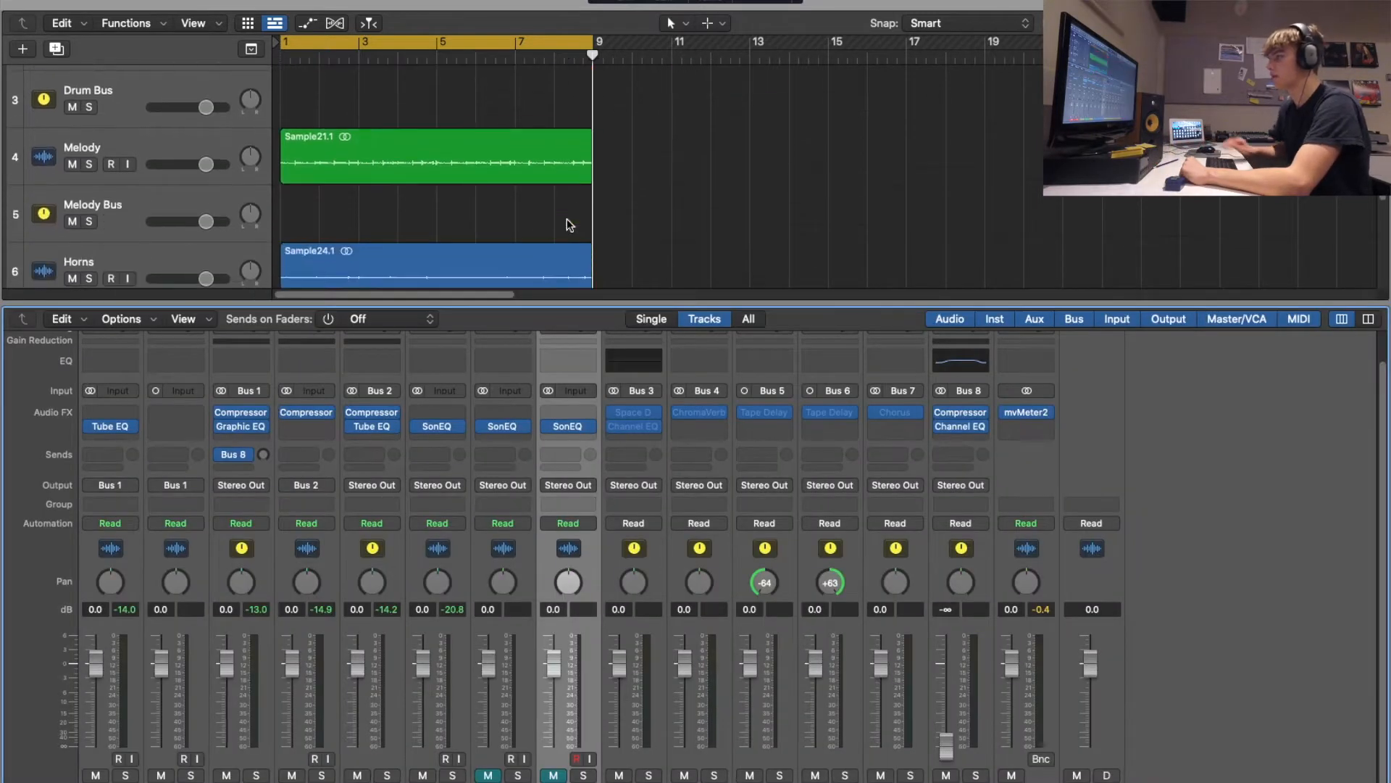
Unmute the Flute and Hits tracks during playback, briefly muting Horns to compare, and stop playback
key("space")
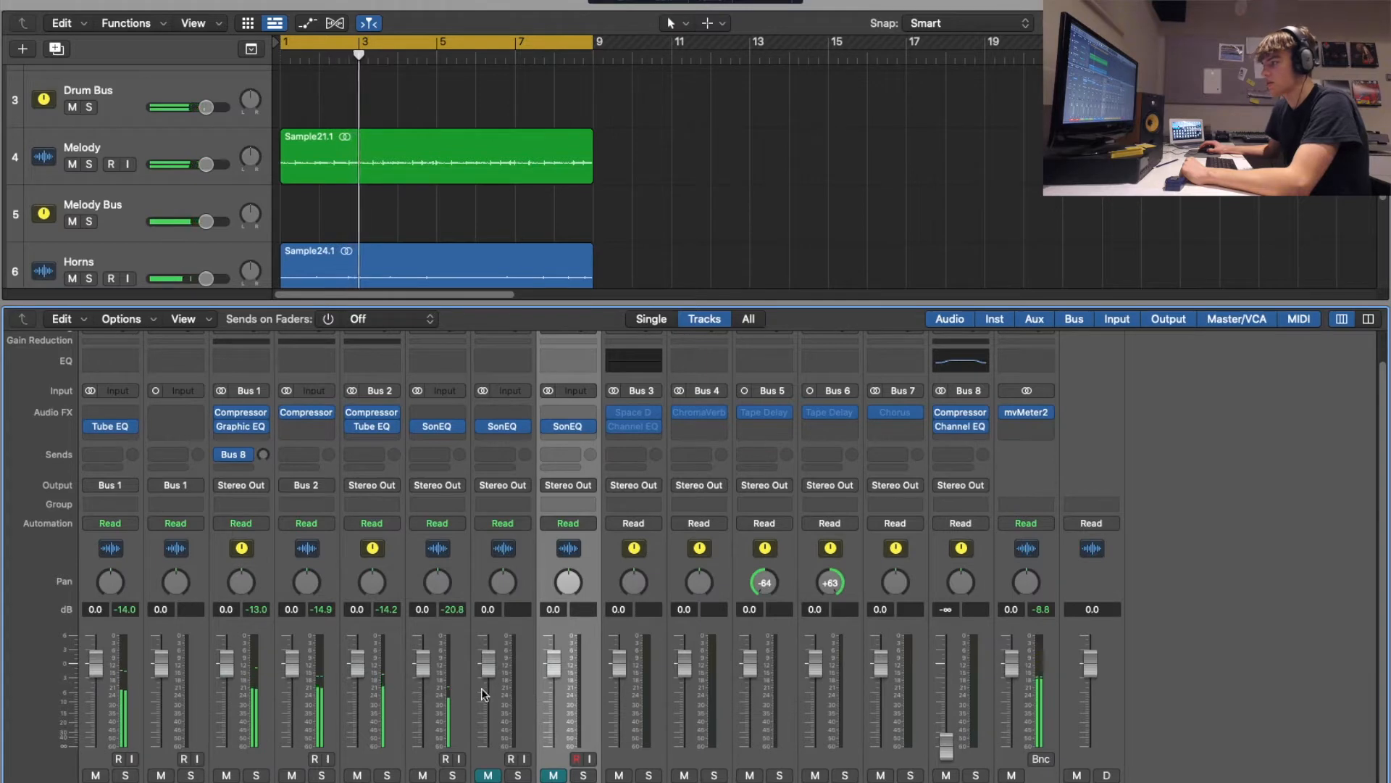
left_click(484, 776)
left_click(549, 775)
left_click(420, 776)
left_click(553, 775)
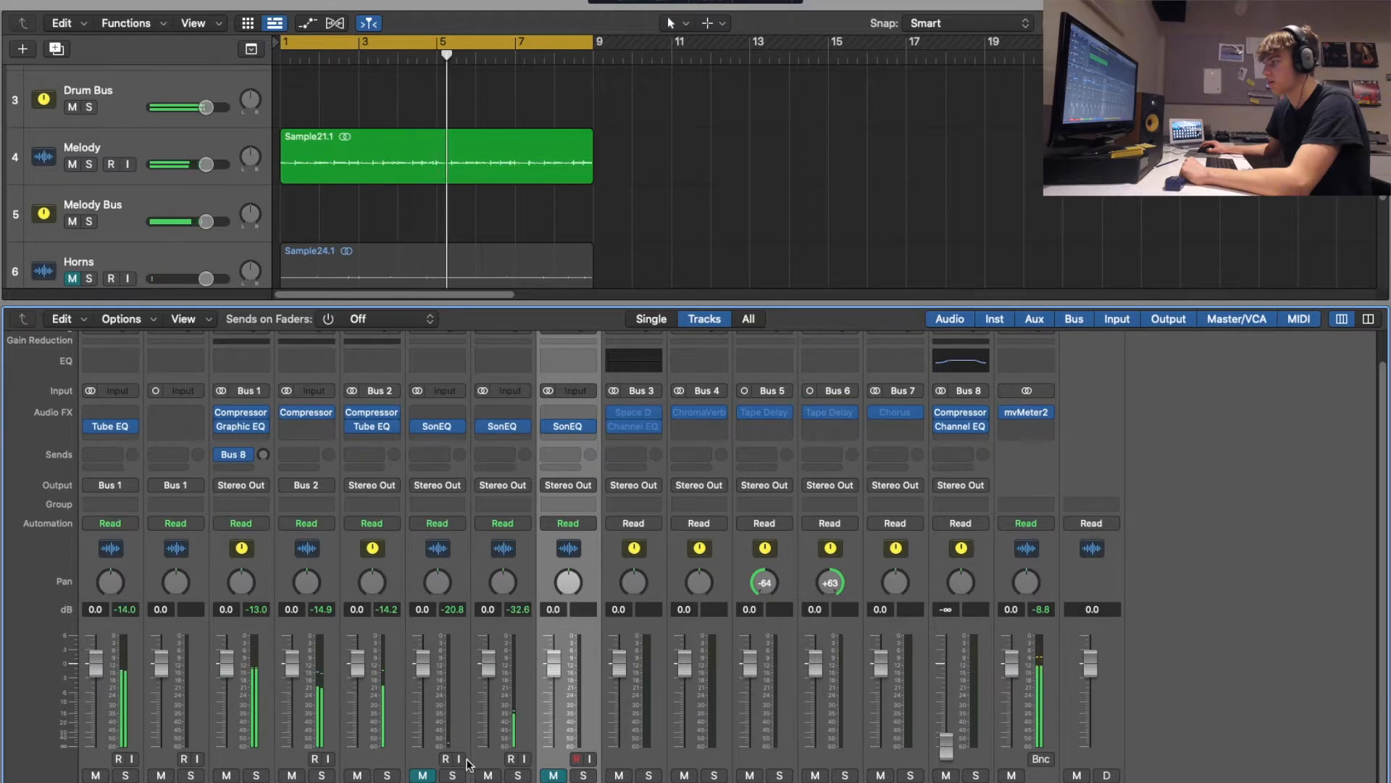
left_click(422, 776)
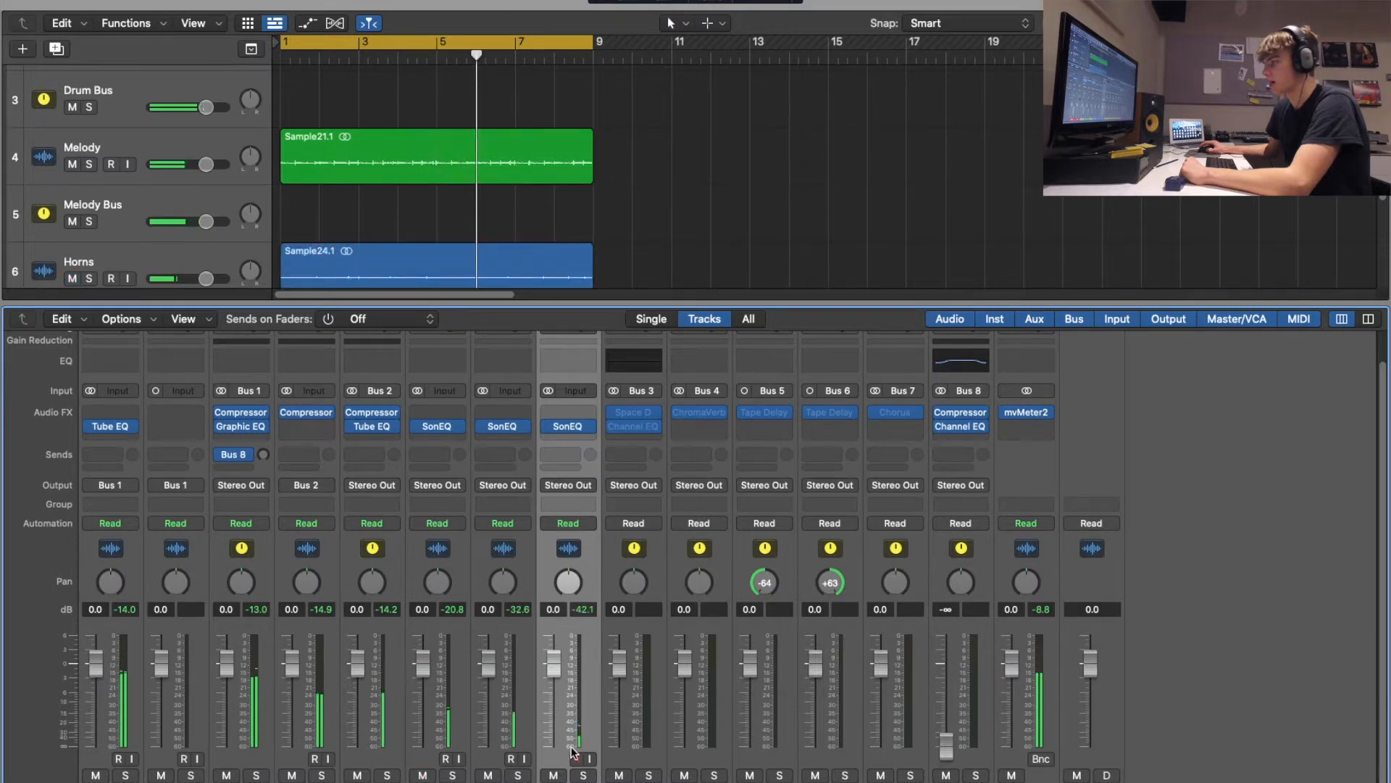
key("space")
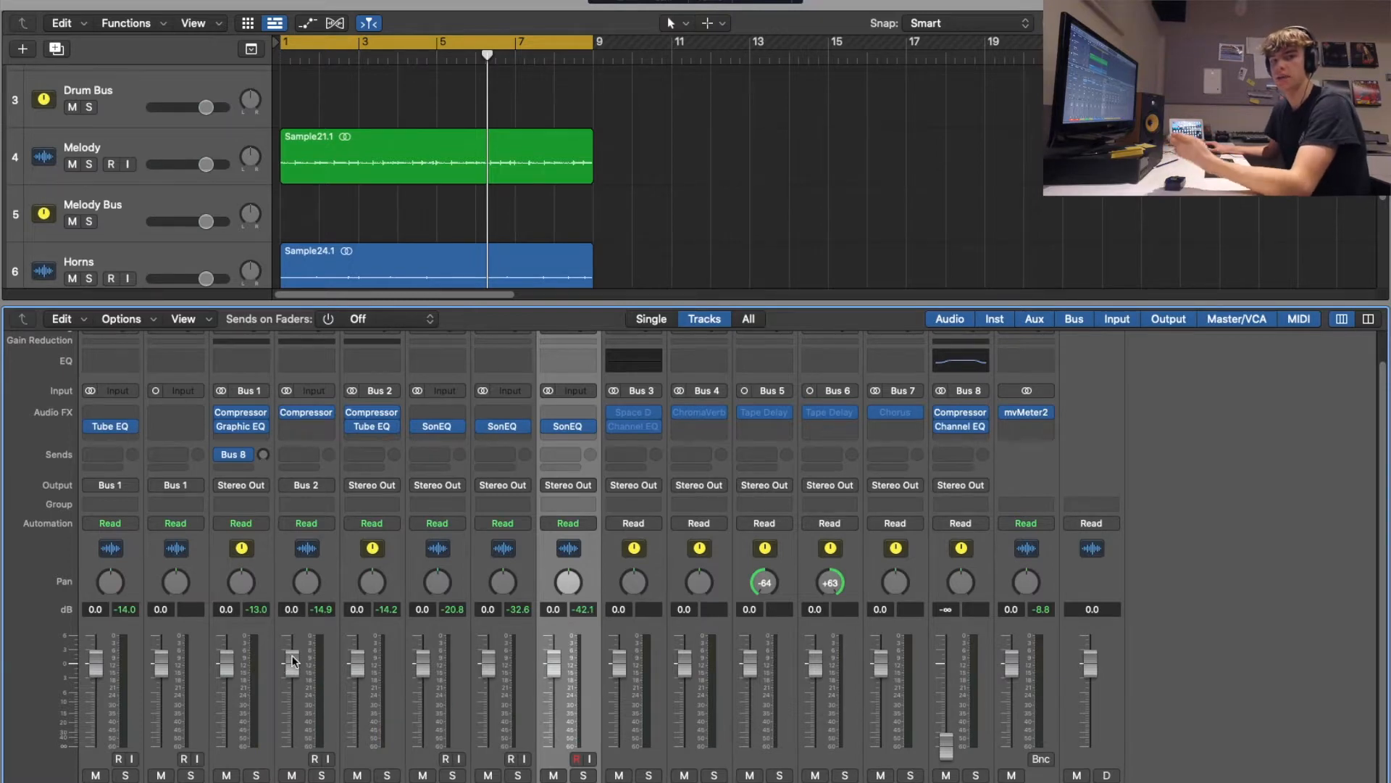
Show the inspector and expand the region parameters for the Melody track's Sample21.1 region
scroll(283, 516, "up", 2)
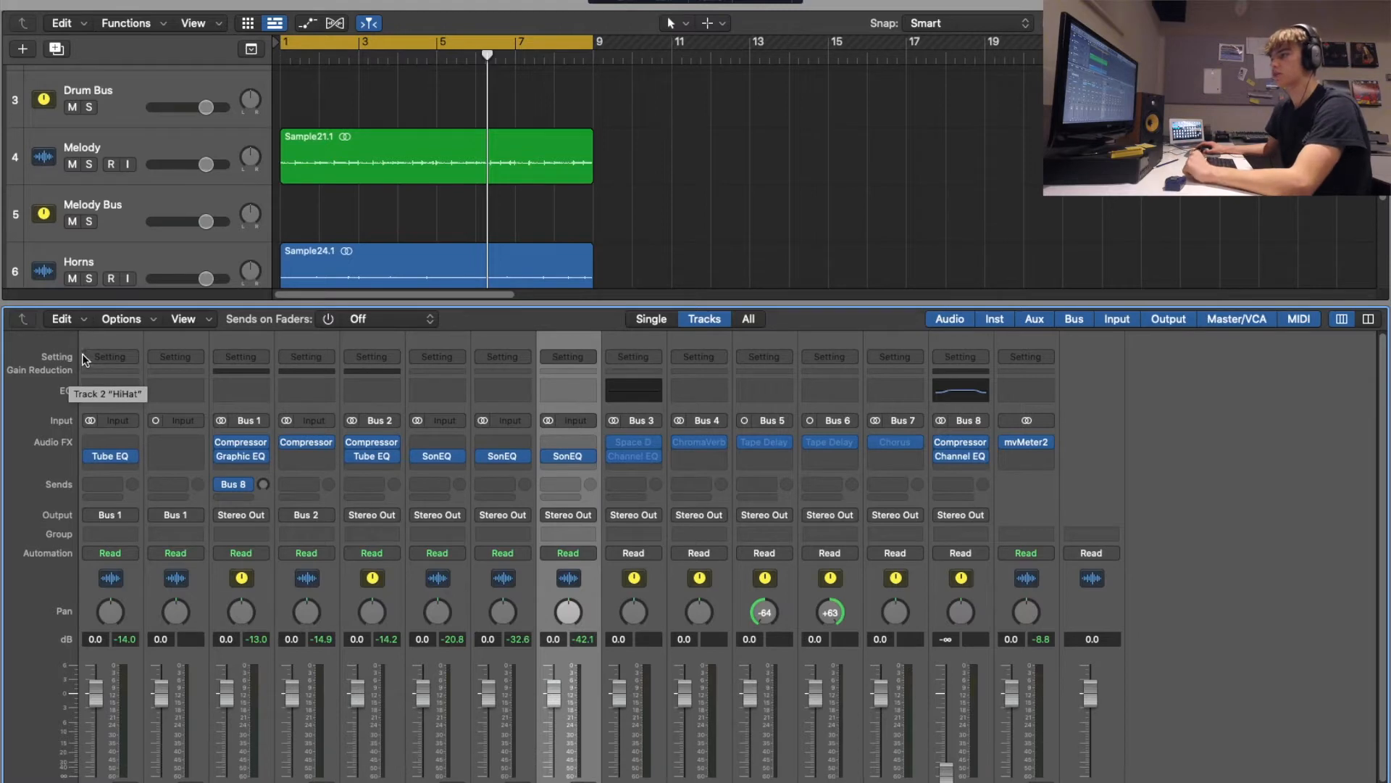
key("i")
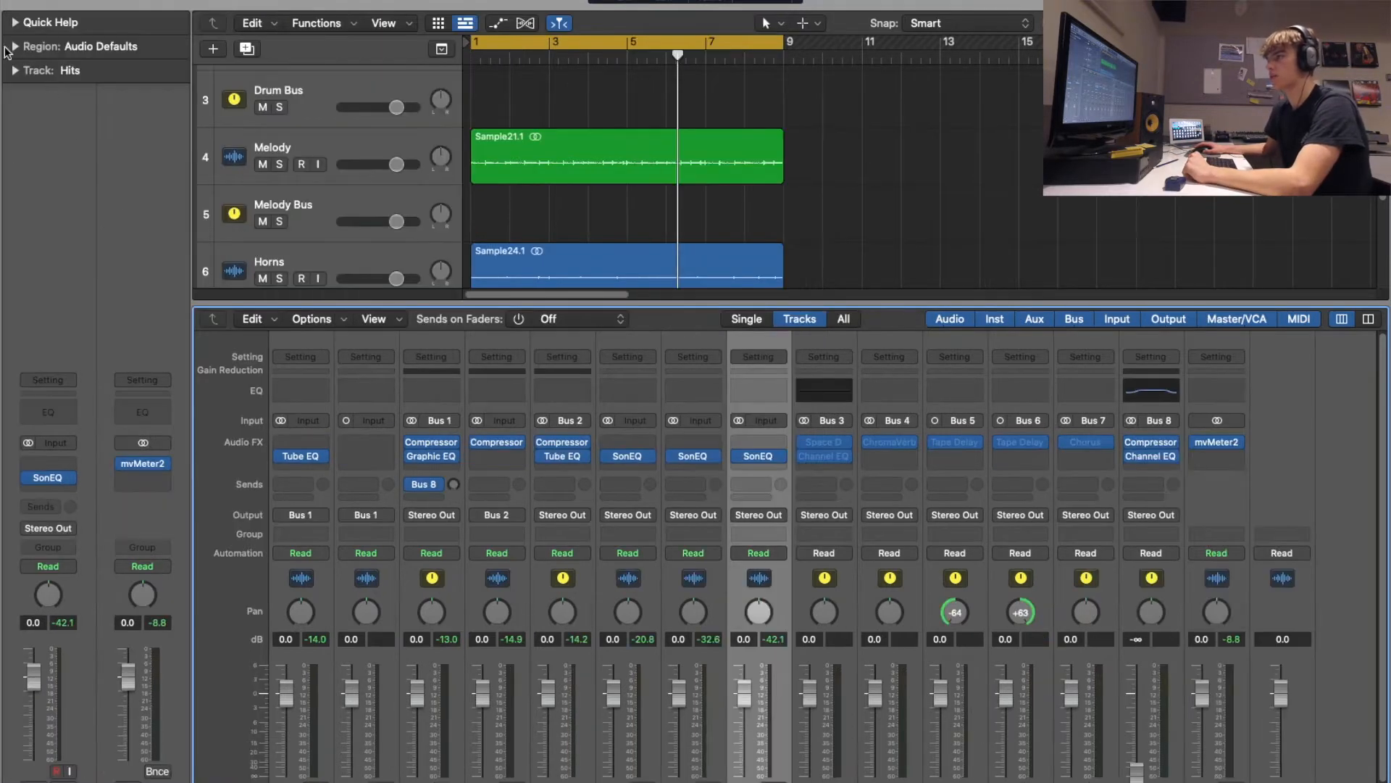
left_click(486, 152)
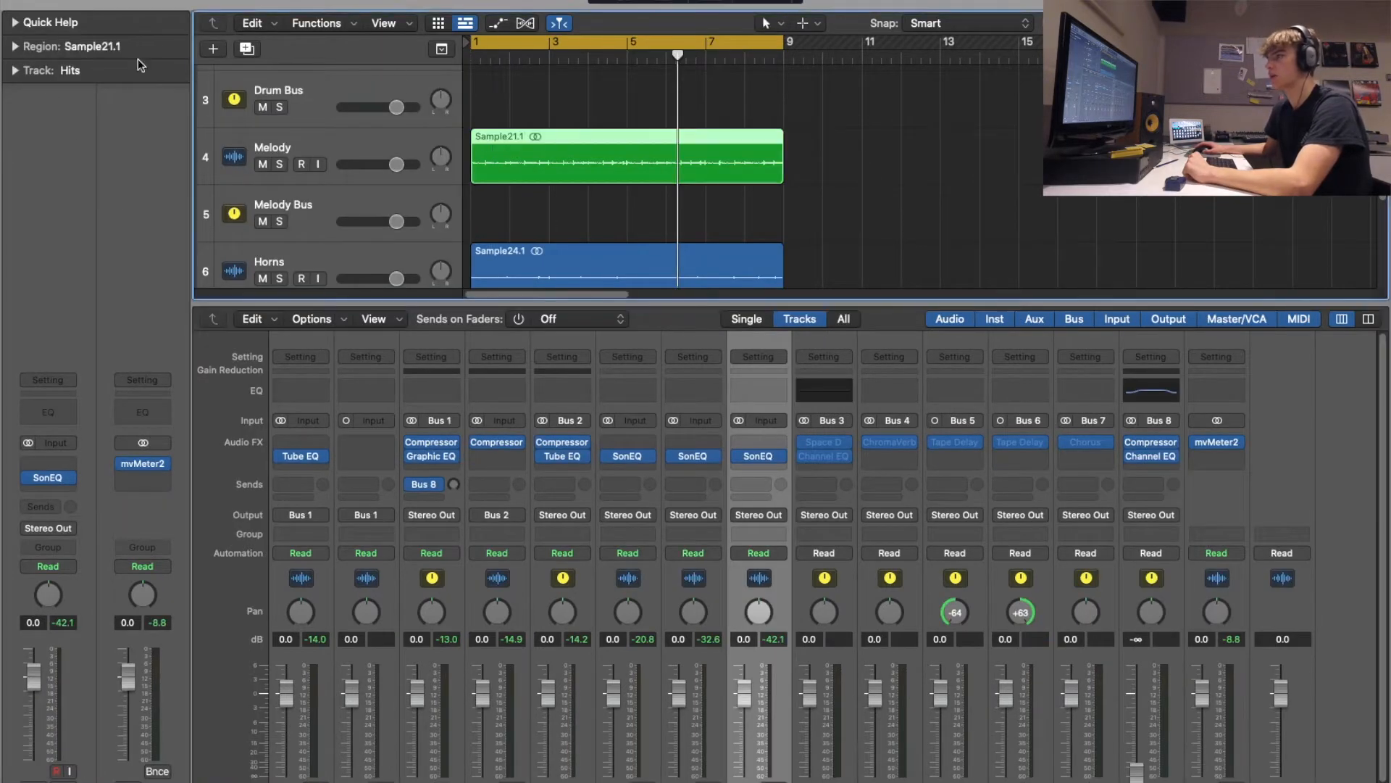
left_click(15, 46)
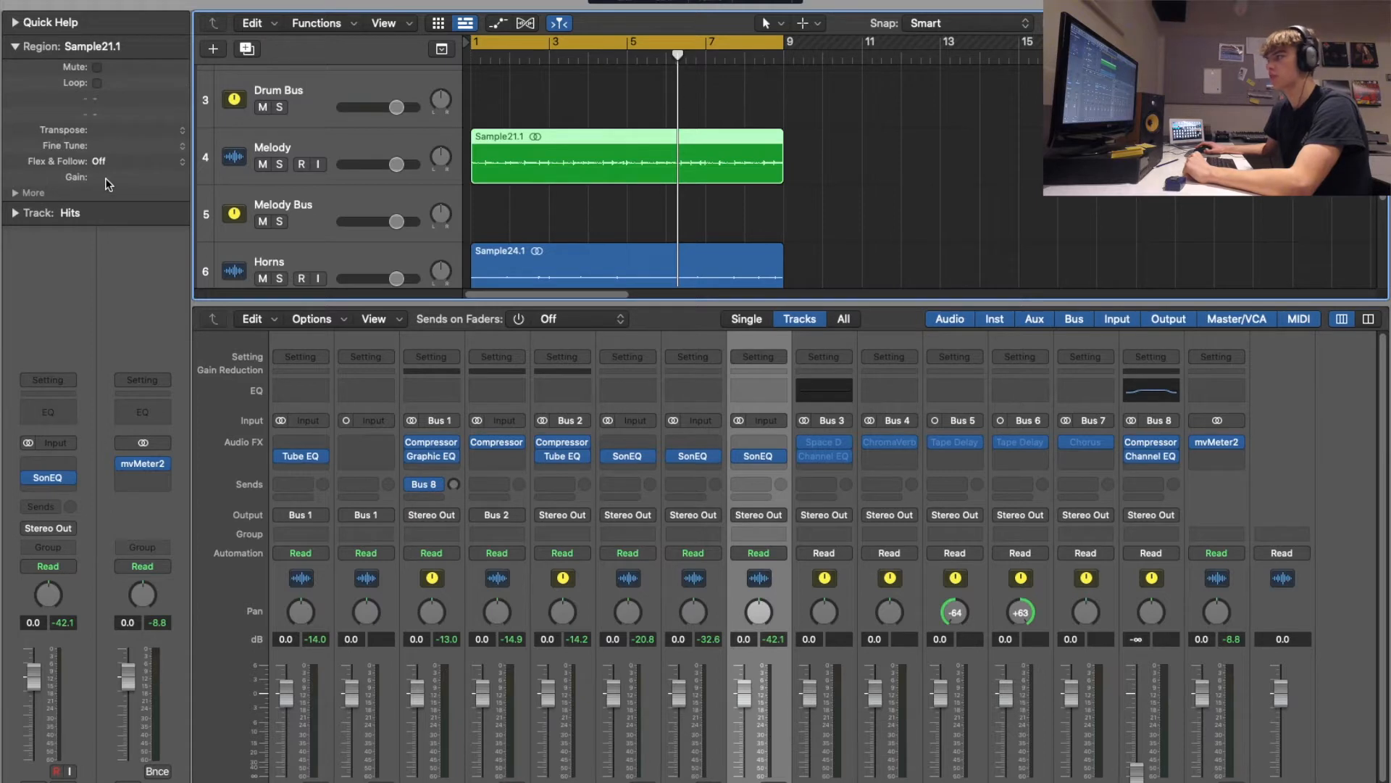
left_click_drag(106, 177, 106, 137)
left_click_drag(109, 7, 130, 290)
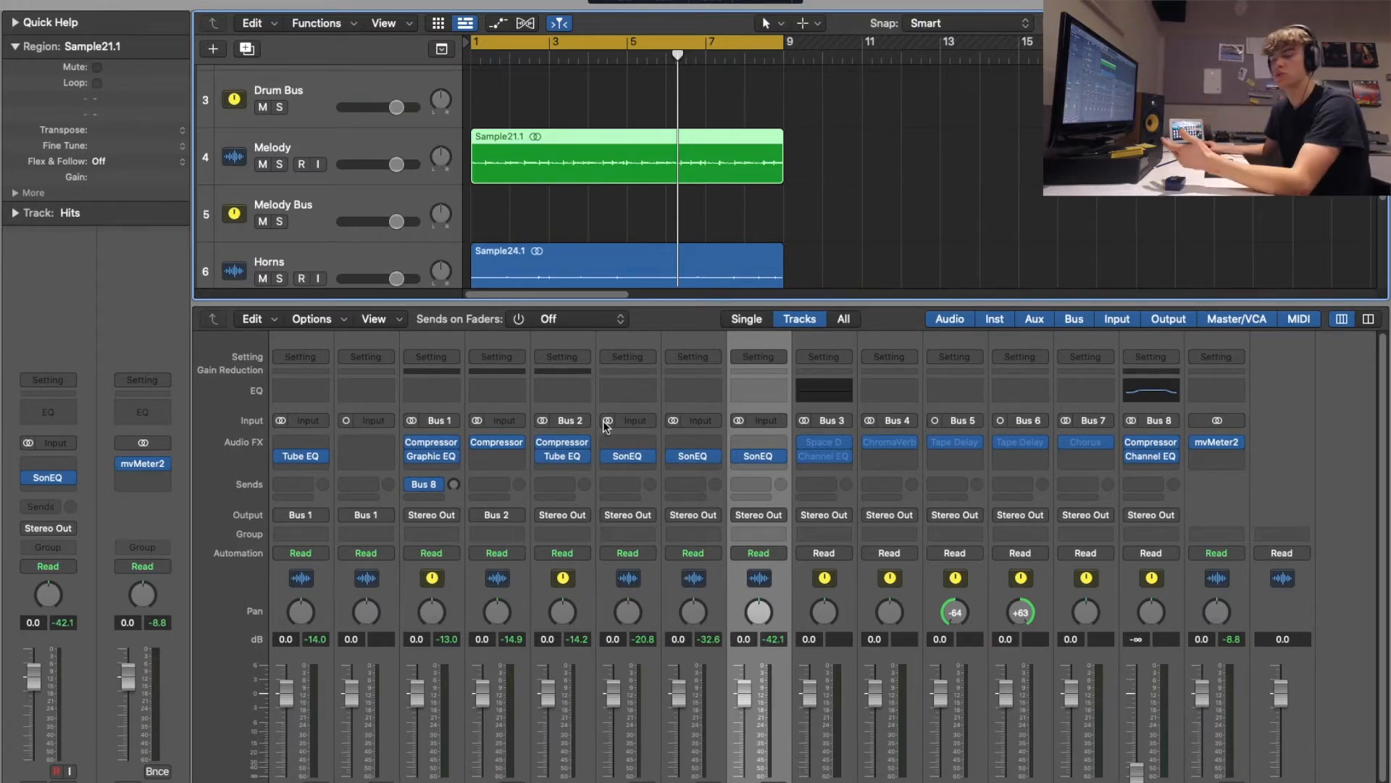
Raise the Flute channel fader to 6.0 dB and bring it back down to about -0.2 dB
scroll(536, 641, "down", 2)
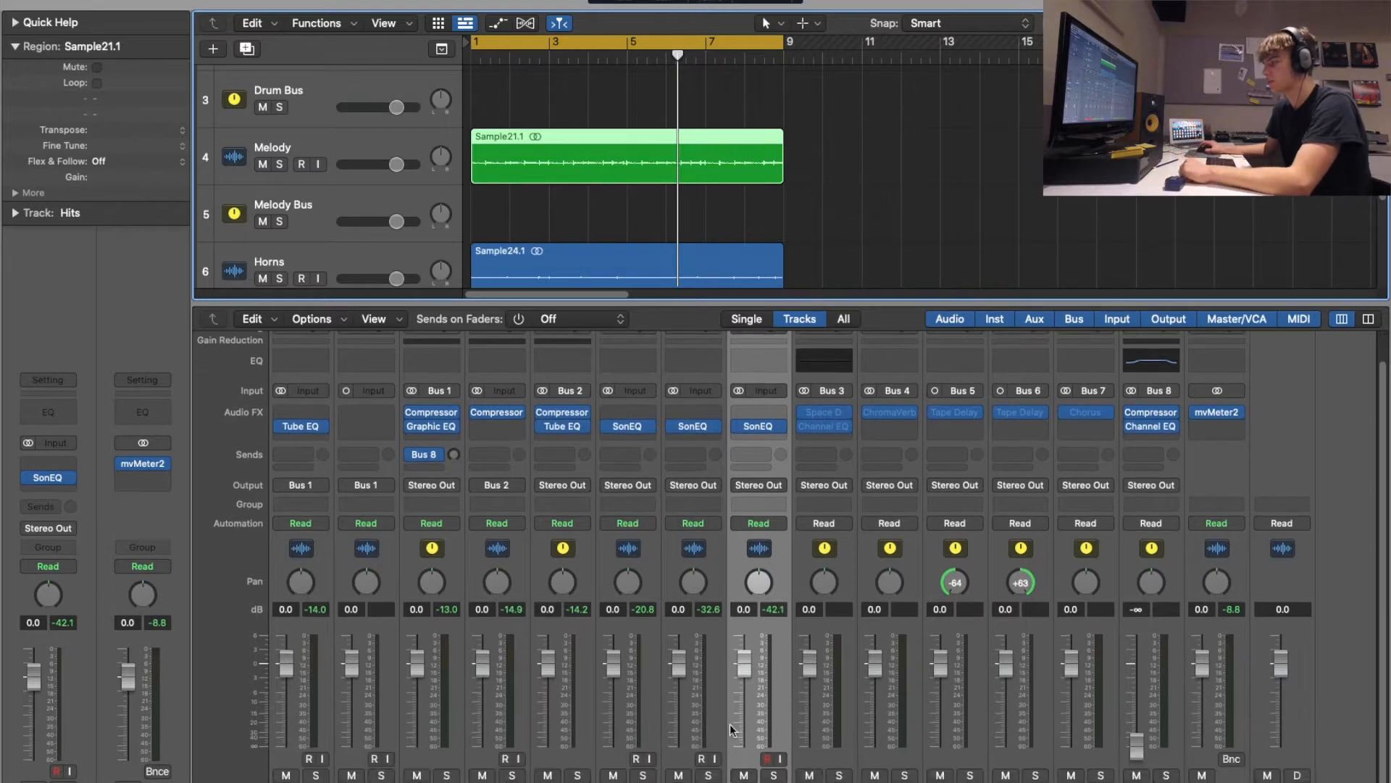
left_click_drag(679, 670, 681, 629)
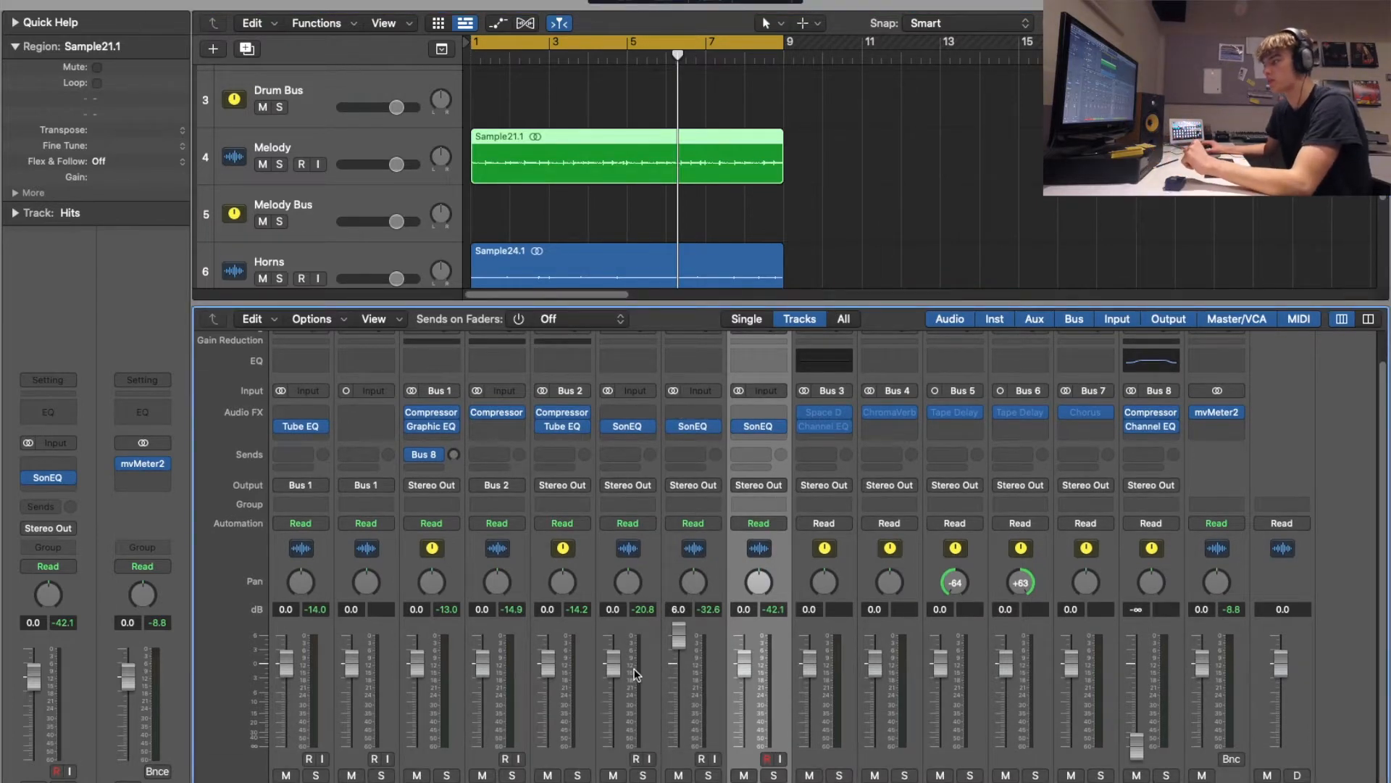
left_click_drag(682, 647, 676, 686)
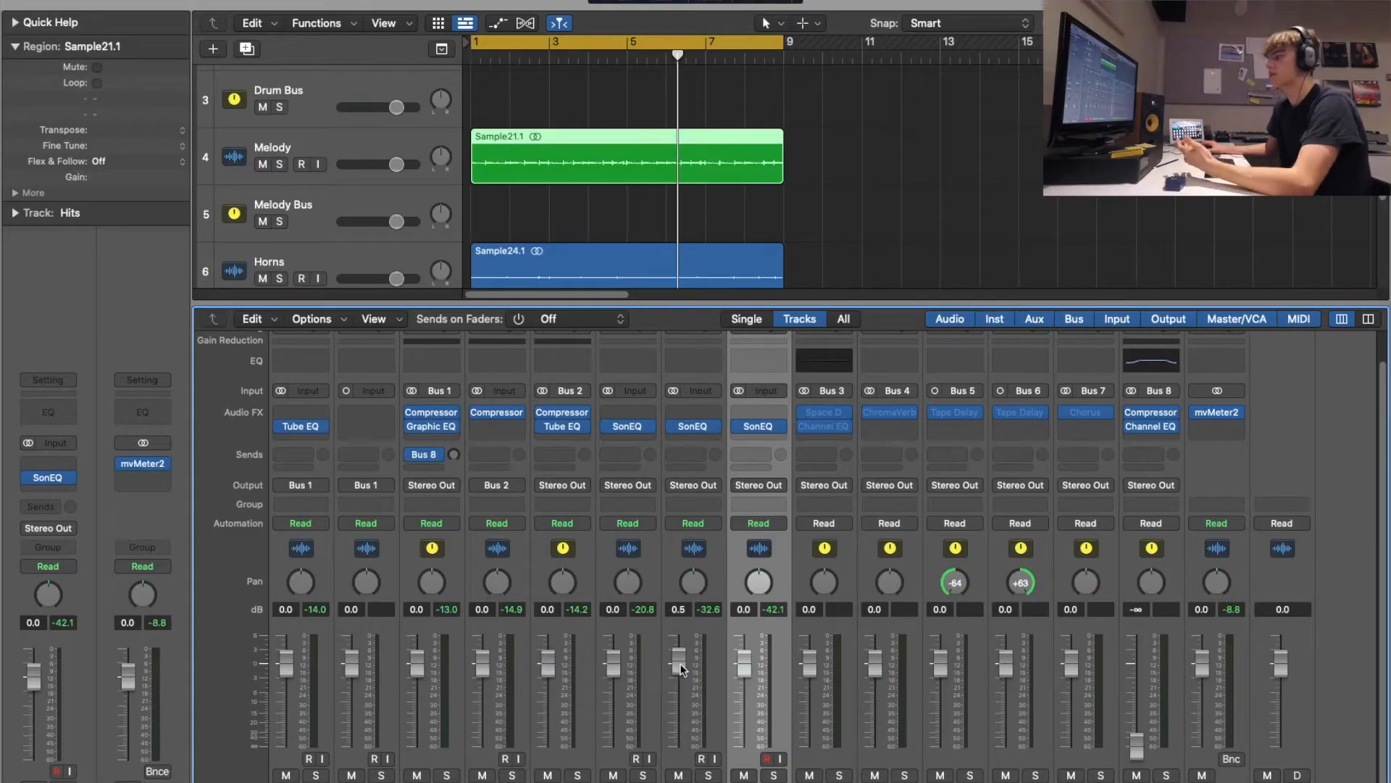
left_click_drag(682, 668, 679, 666)
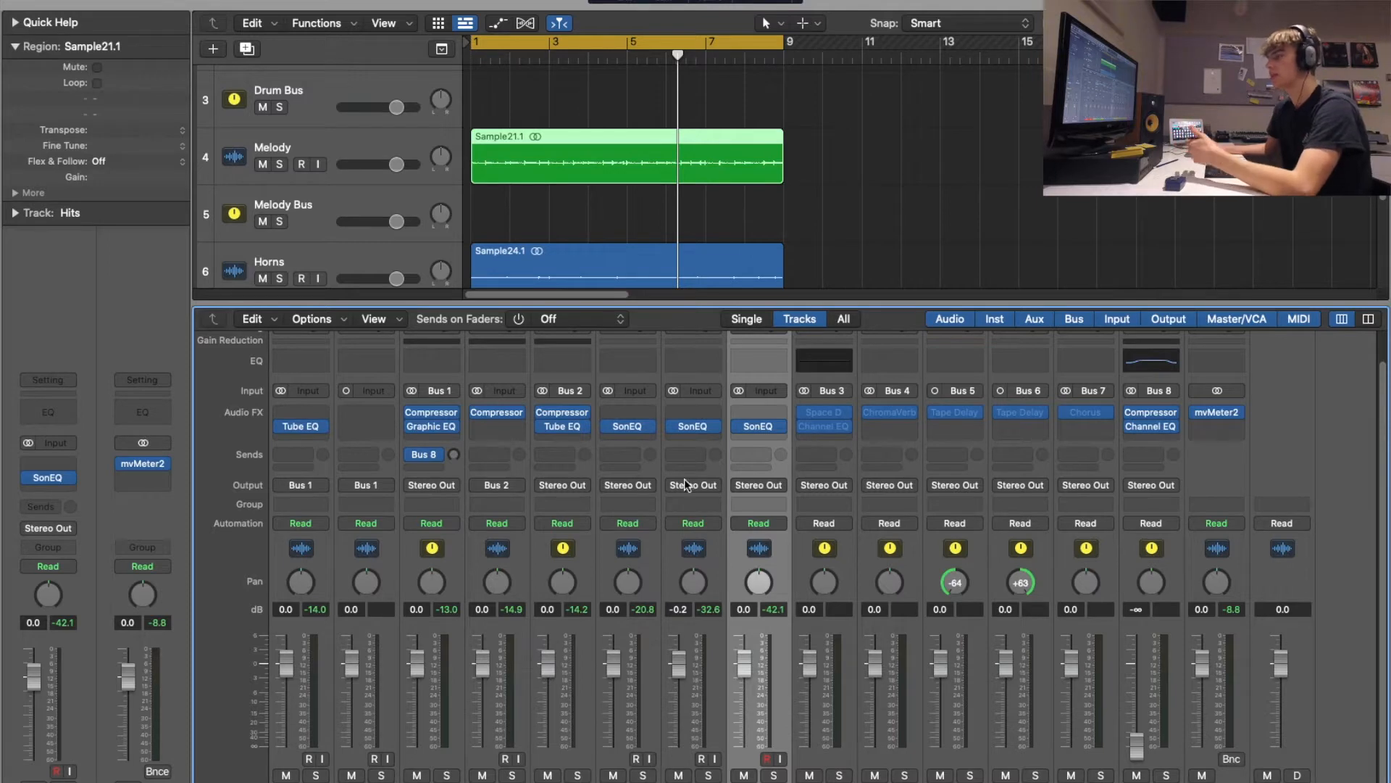
Set the Flute channel fader to 1.0 dB and the Break channel fader to 0.0 dB
scroll(680, 420, "up", 2)
scroll(704, 527, "down", 2)
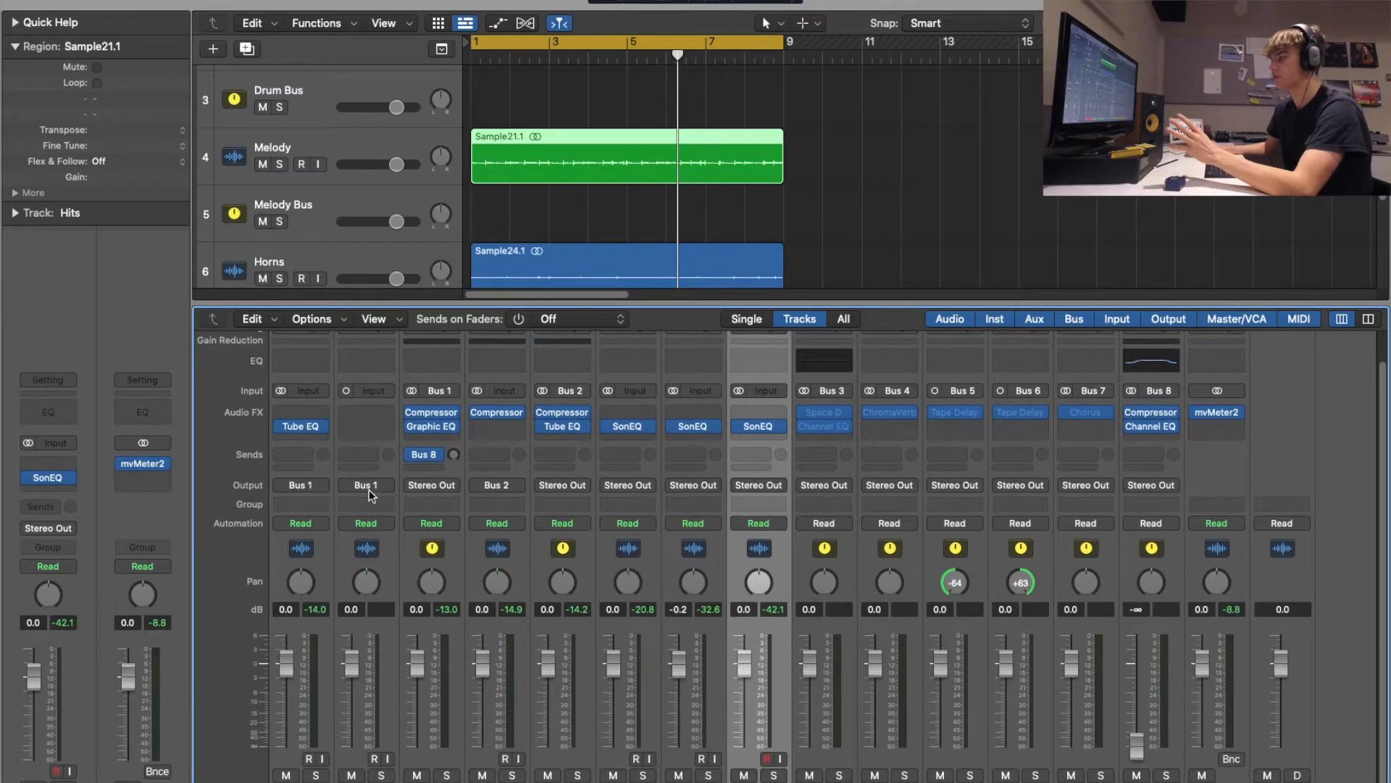
scroll(800, 462, "up", 2)
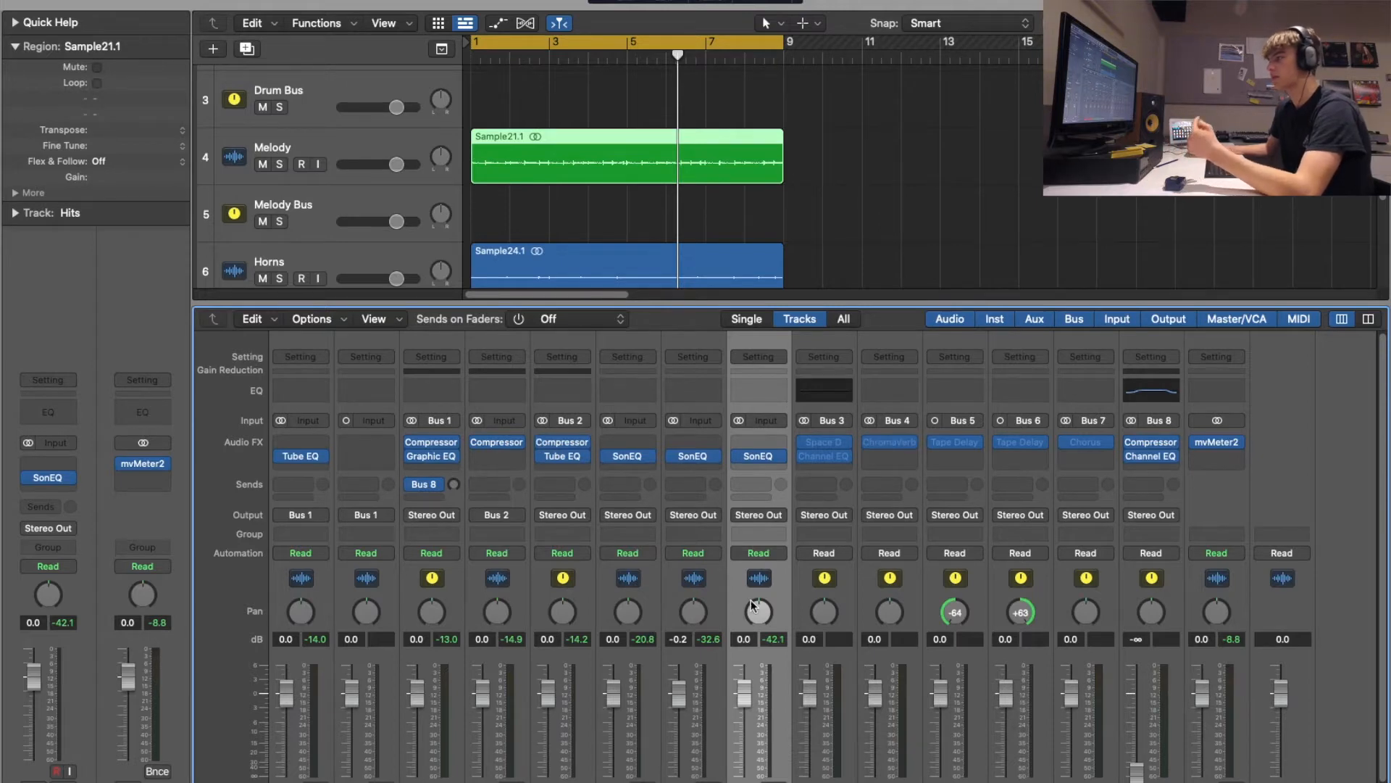
scroll(681, 746, "down", 2)
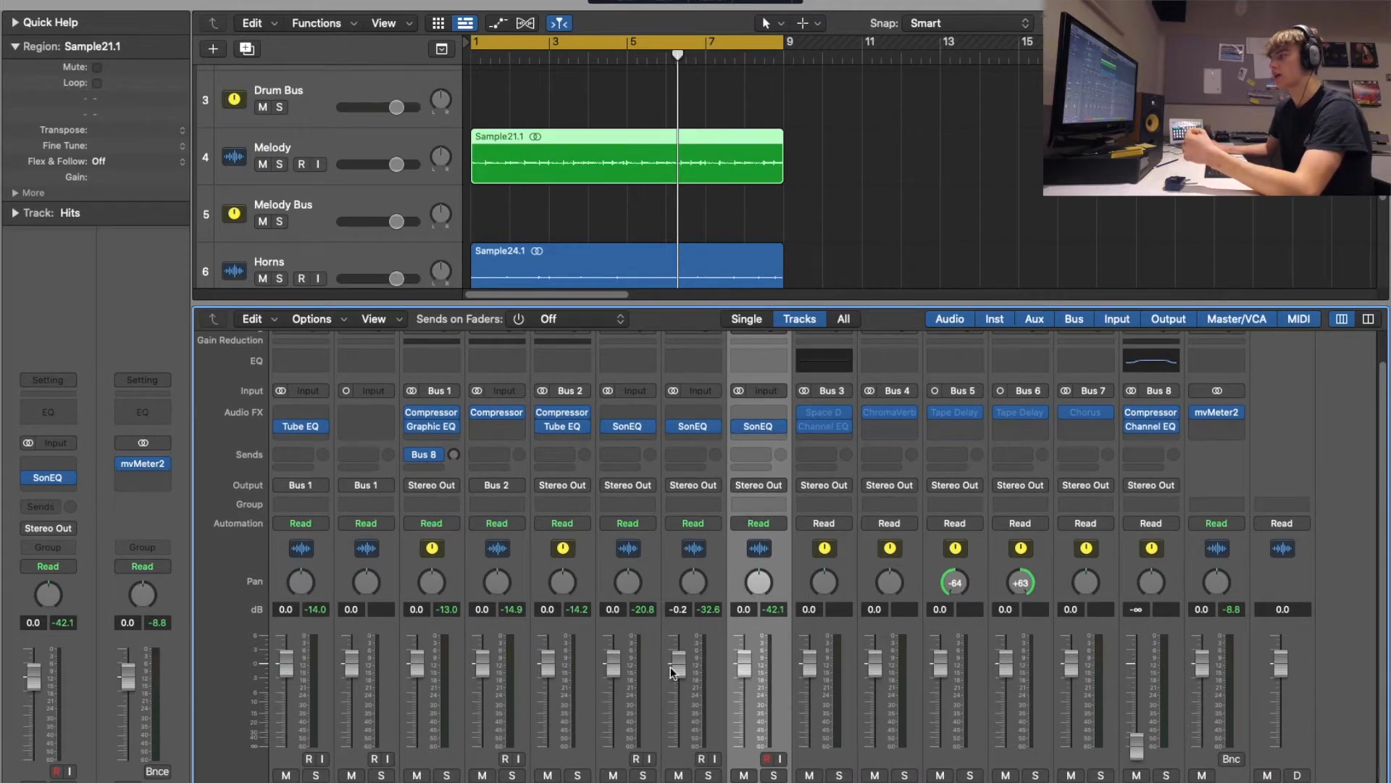
left_click_drag(669, 671, 671, 644)
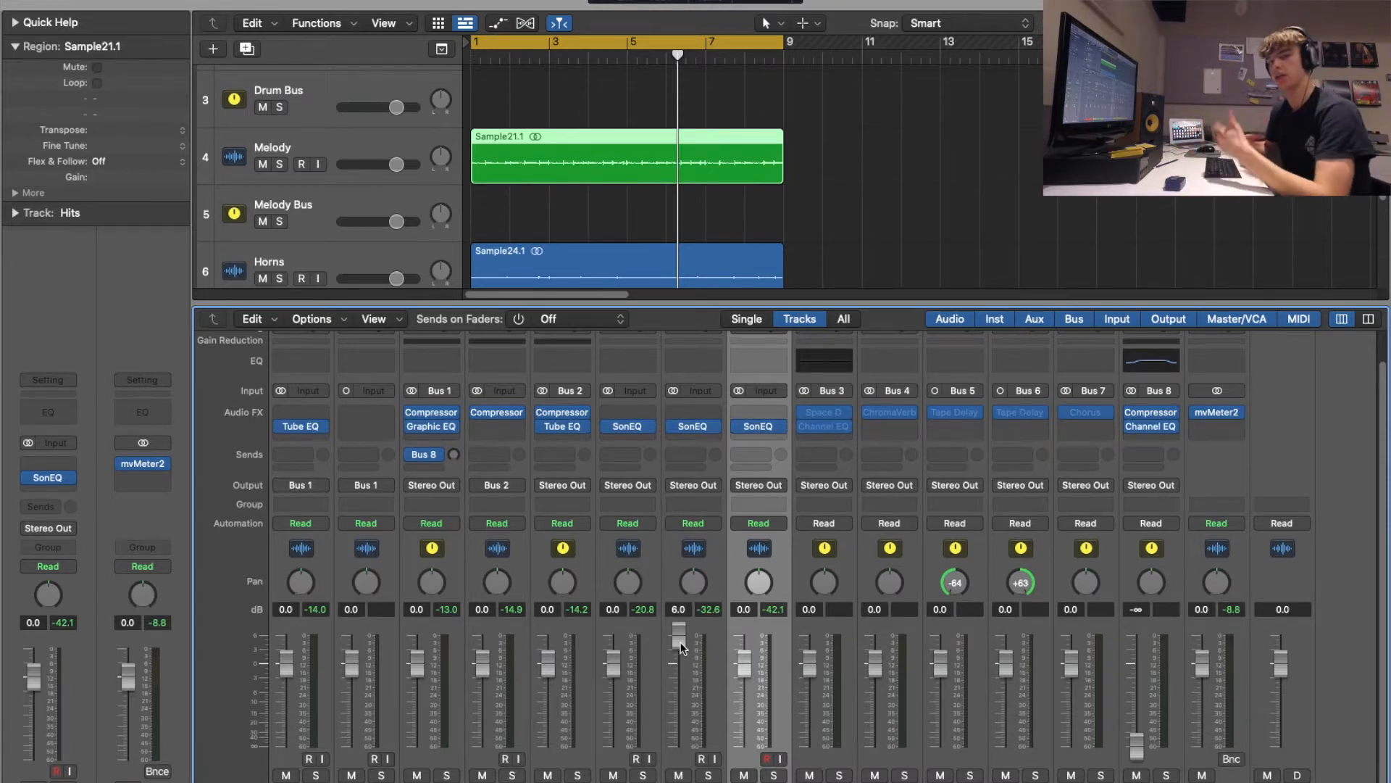
left_click_drag(682, 648, 679, 672)
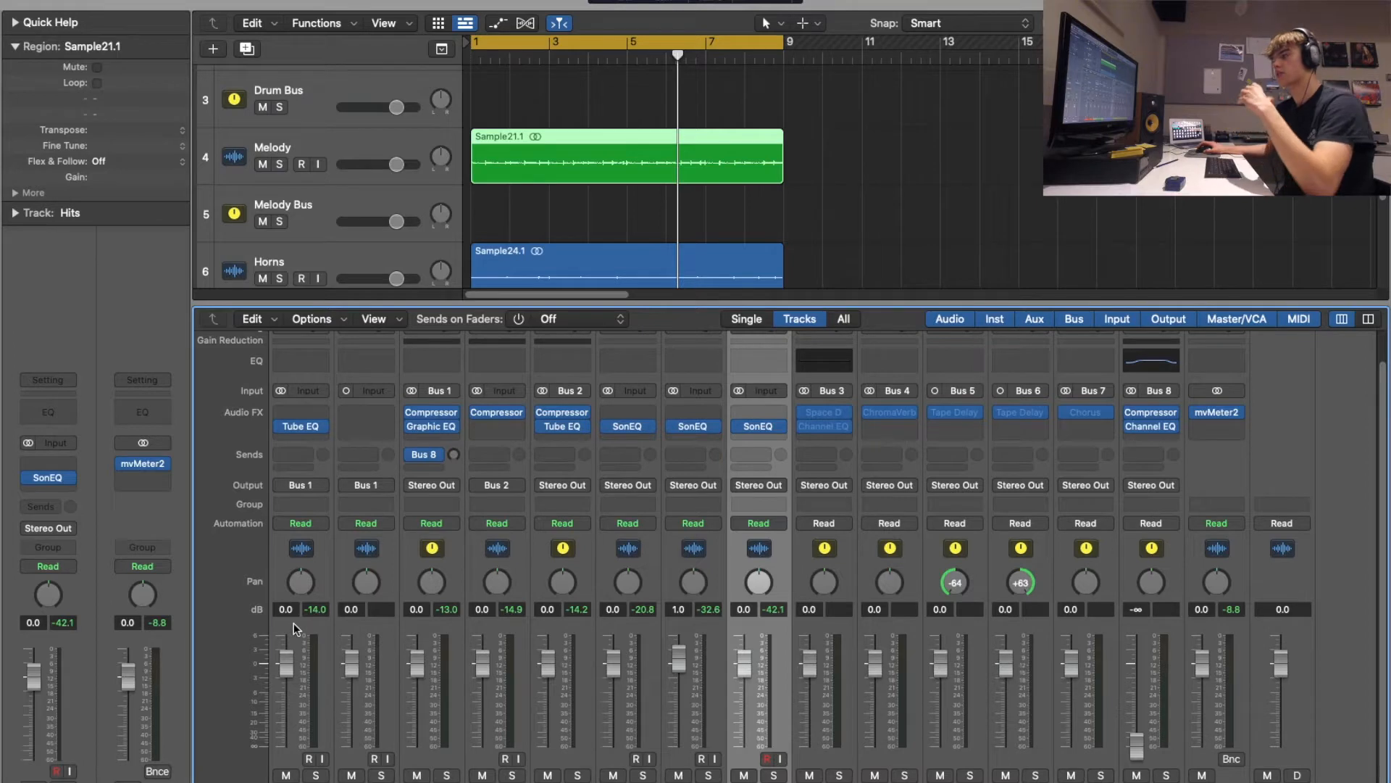
mouse_move(282, 672)
left_mouse_down()
mouse_move(283, 750)
mouse_move(287, 661)
left_mouse_up()
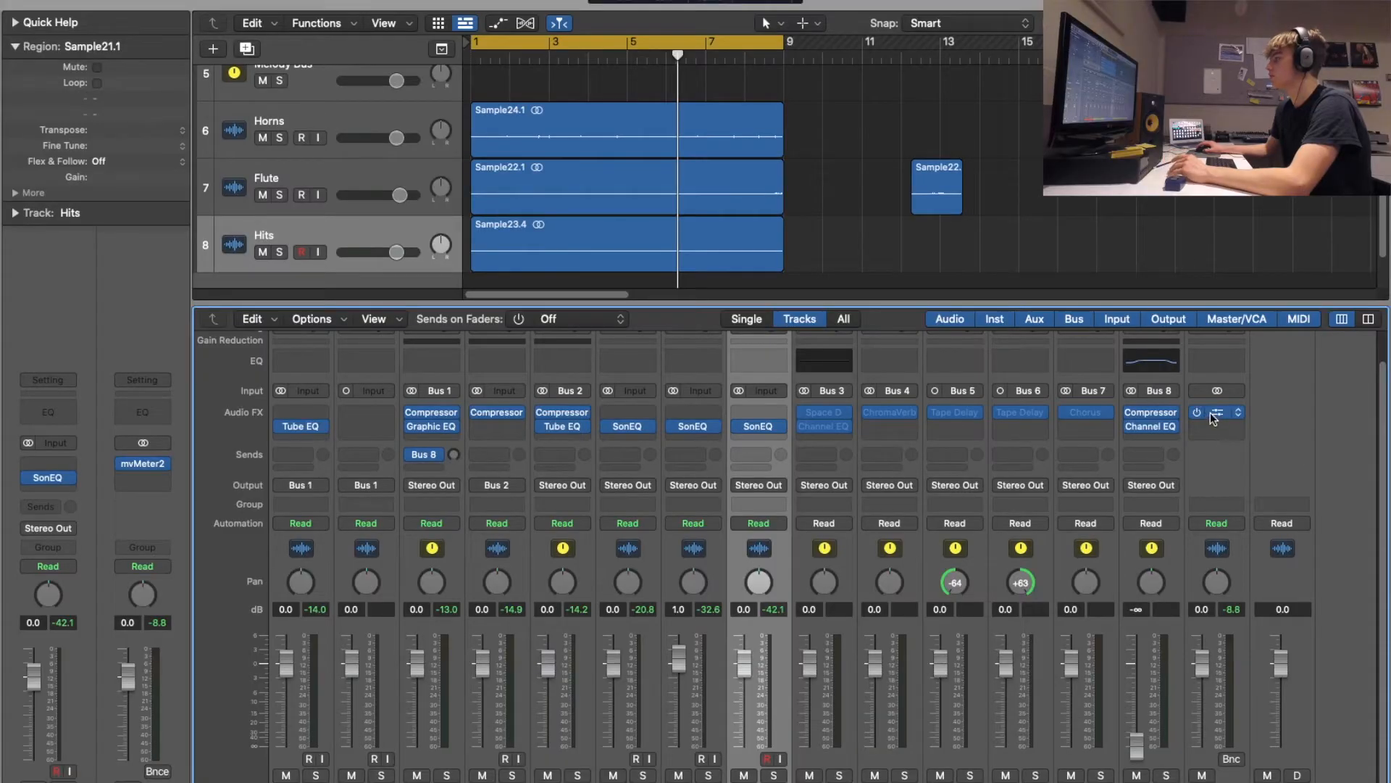
Open the mvMeter2 plug-in on Stereo Out and select Left/Right channel mode and VU metering
left_click(1218, 420)
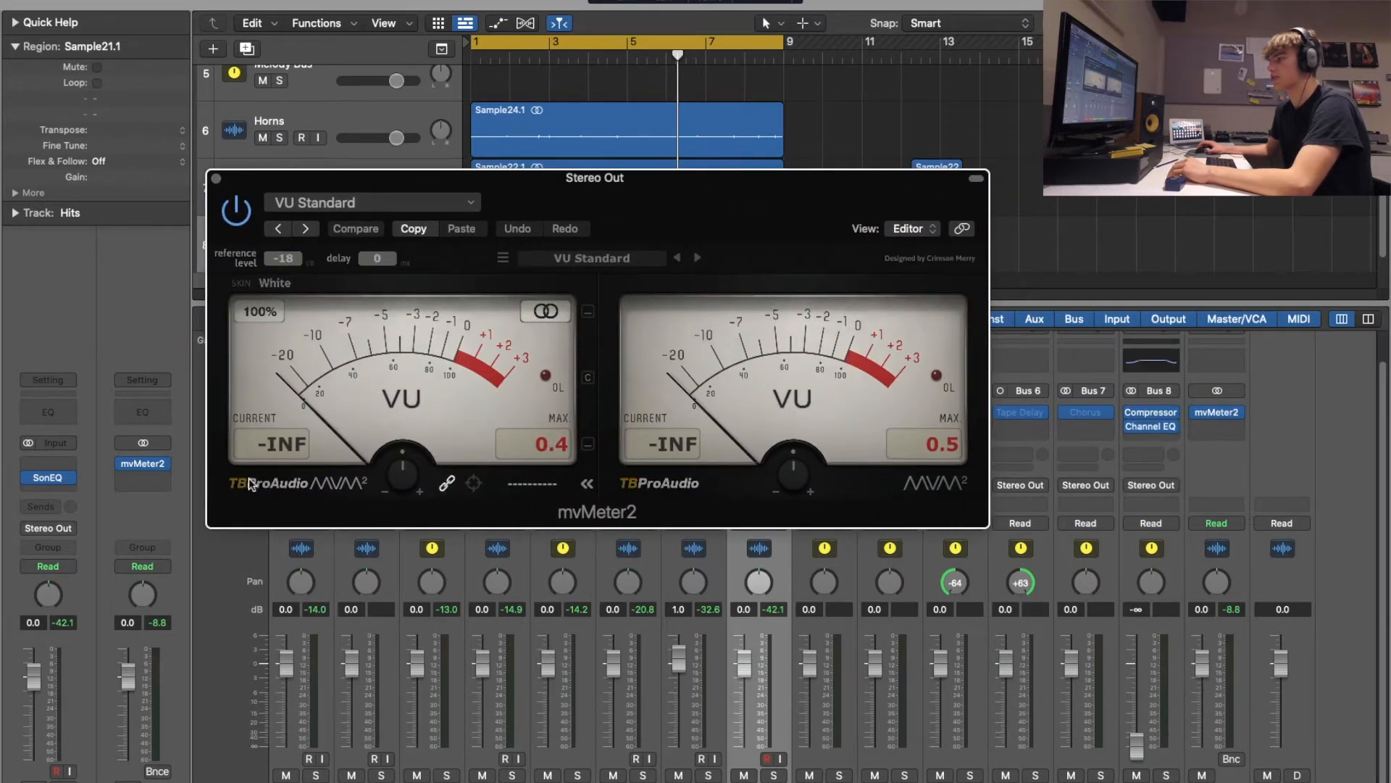
left_click_drag(581, 169, 765, 211)
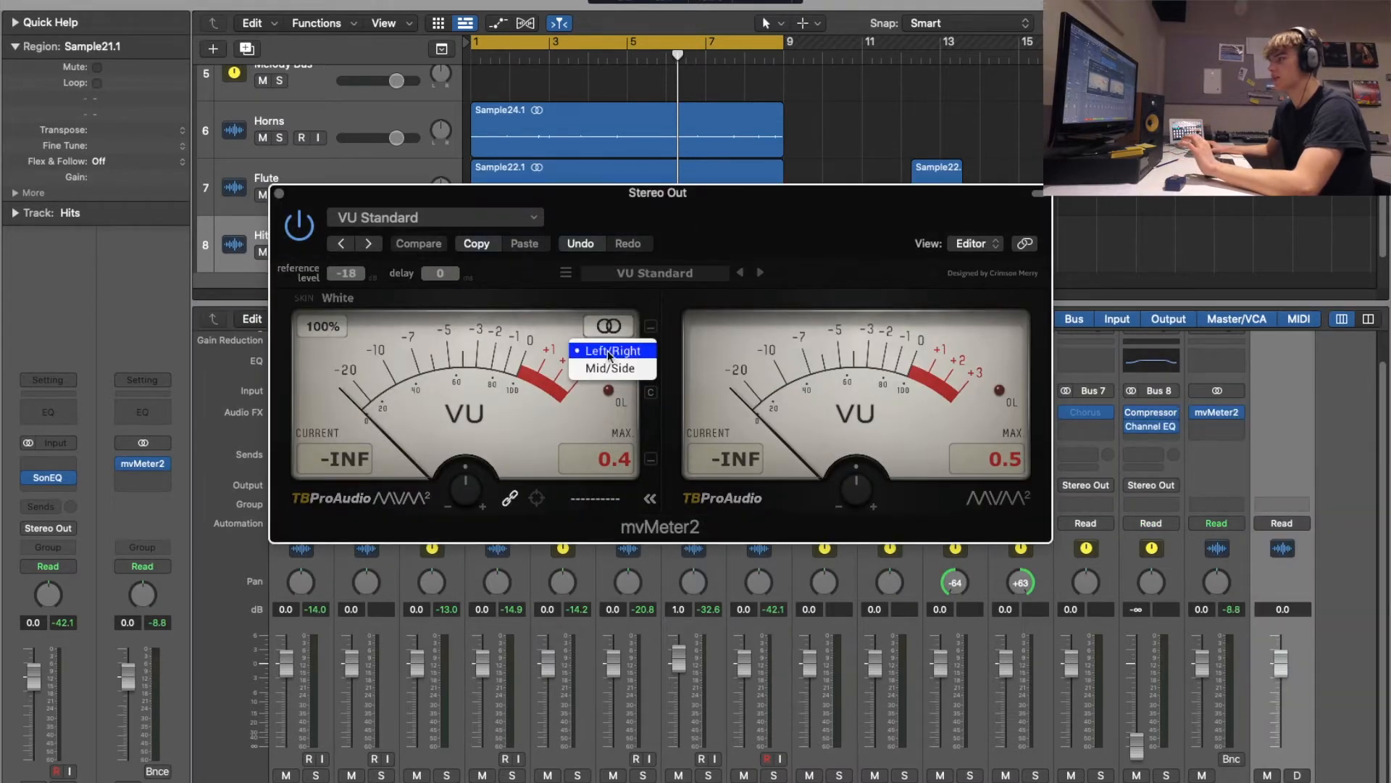
left_click(612, 350)
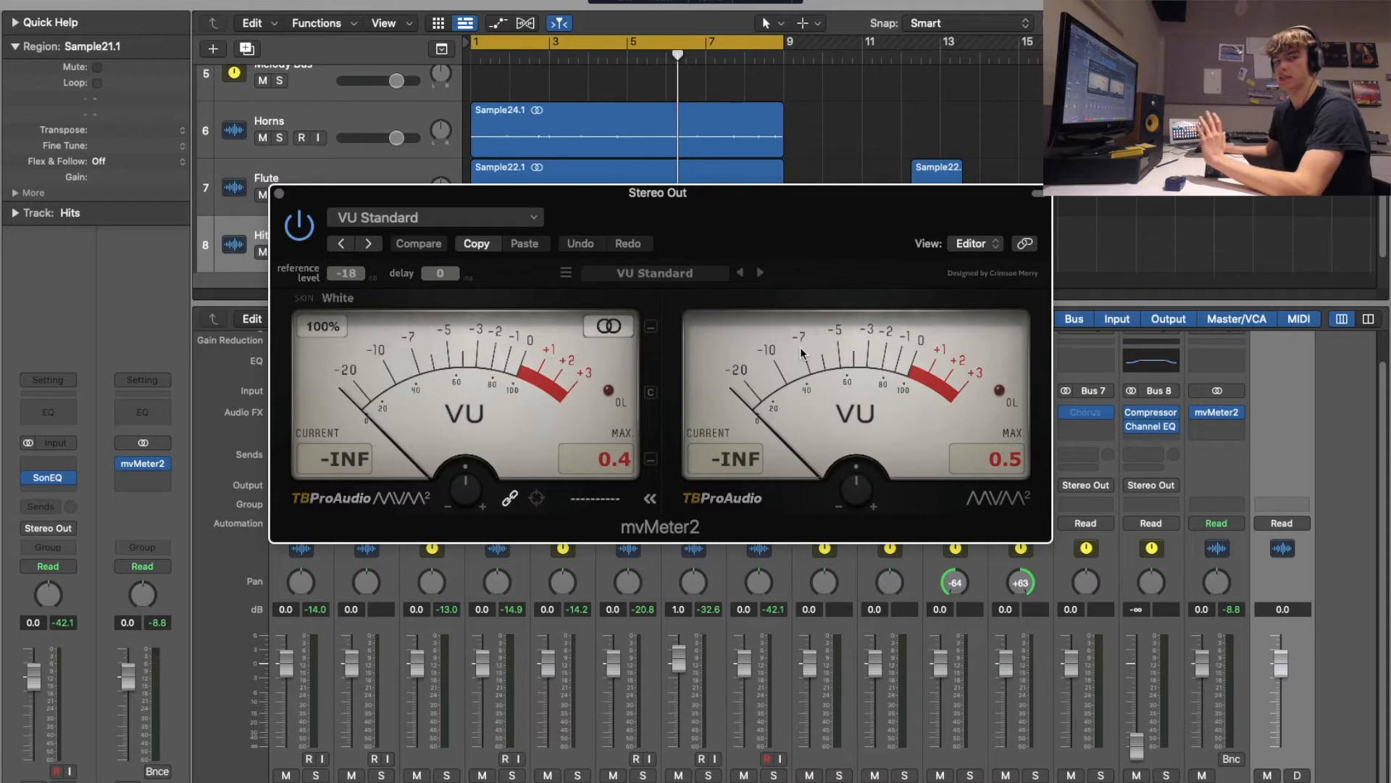
left_click(467, 416)
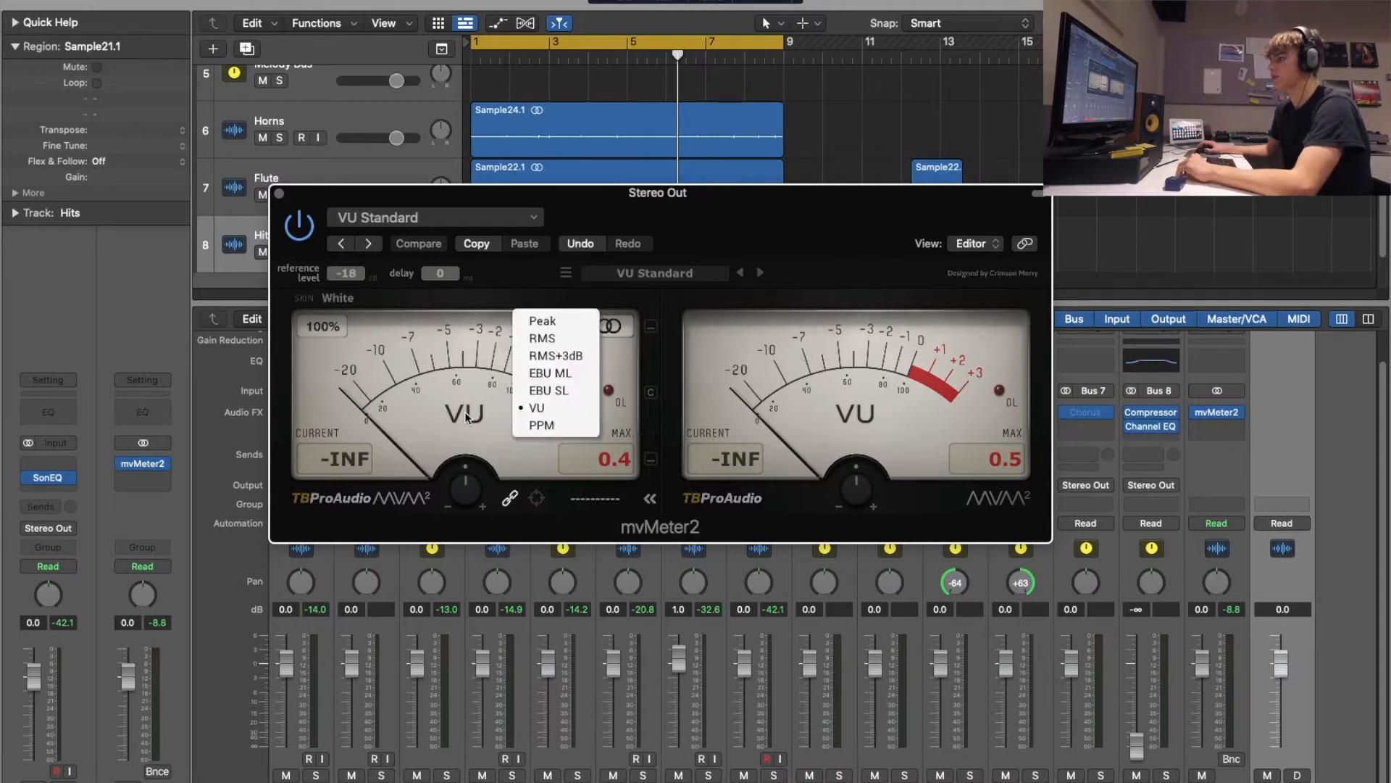
left_click(559, 408)
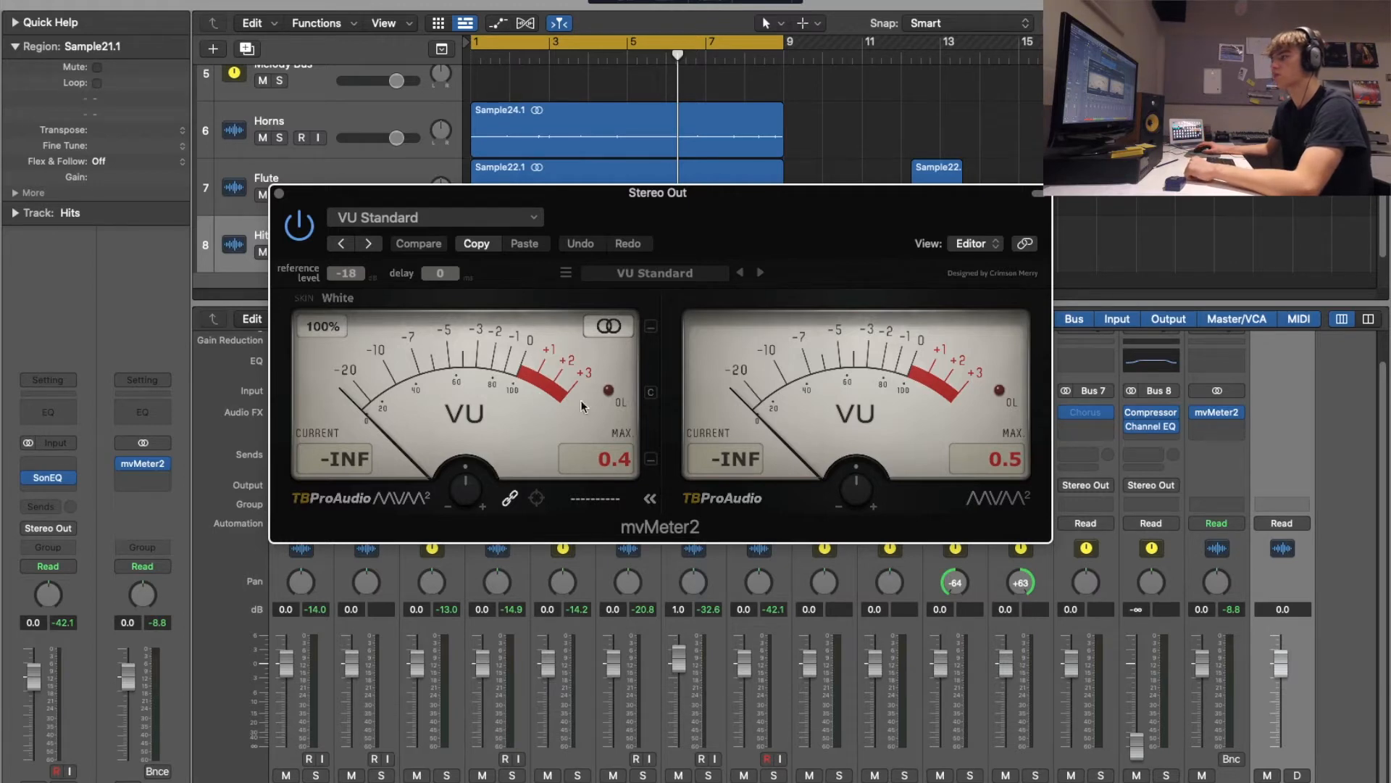
Move the meter window clear of the track headers, solo the Break track and play it briefly
left_click_drag(754, 225, 993, 244)
scroll(512, 181, "up", 3)
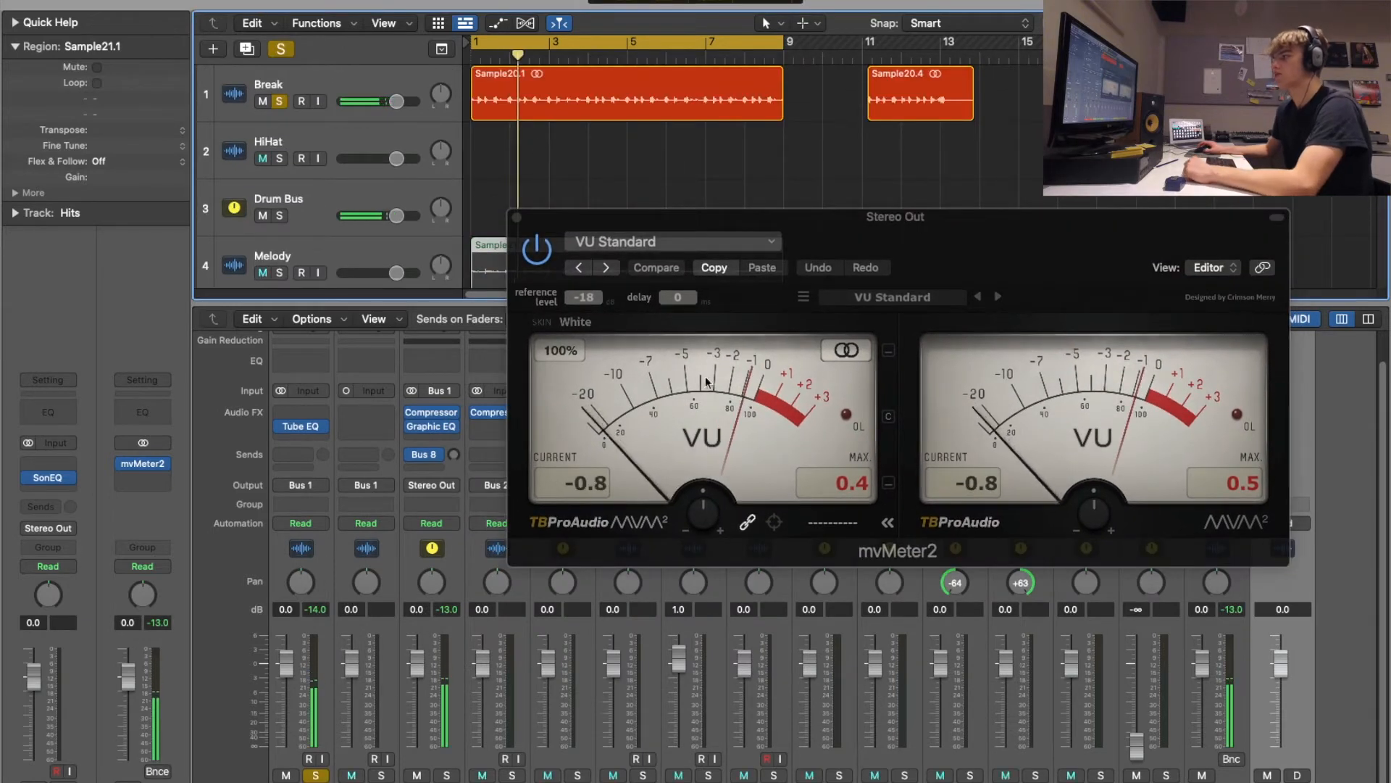
key("space")
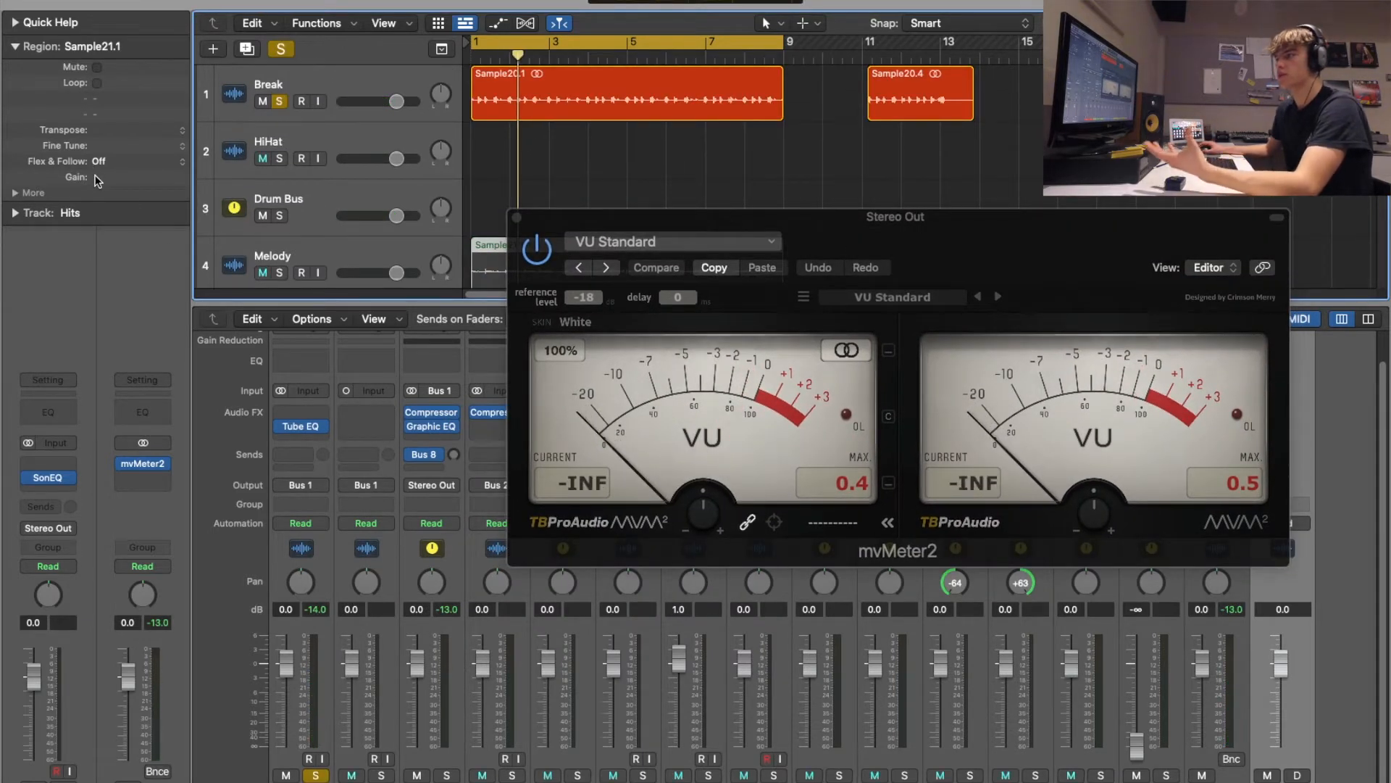
left_click_drag(98, 175, 105, 50)
left_click_drag(413, 399, 472, 465)
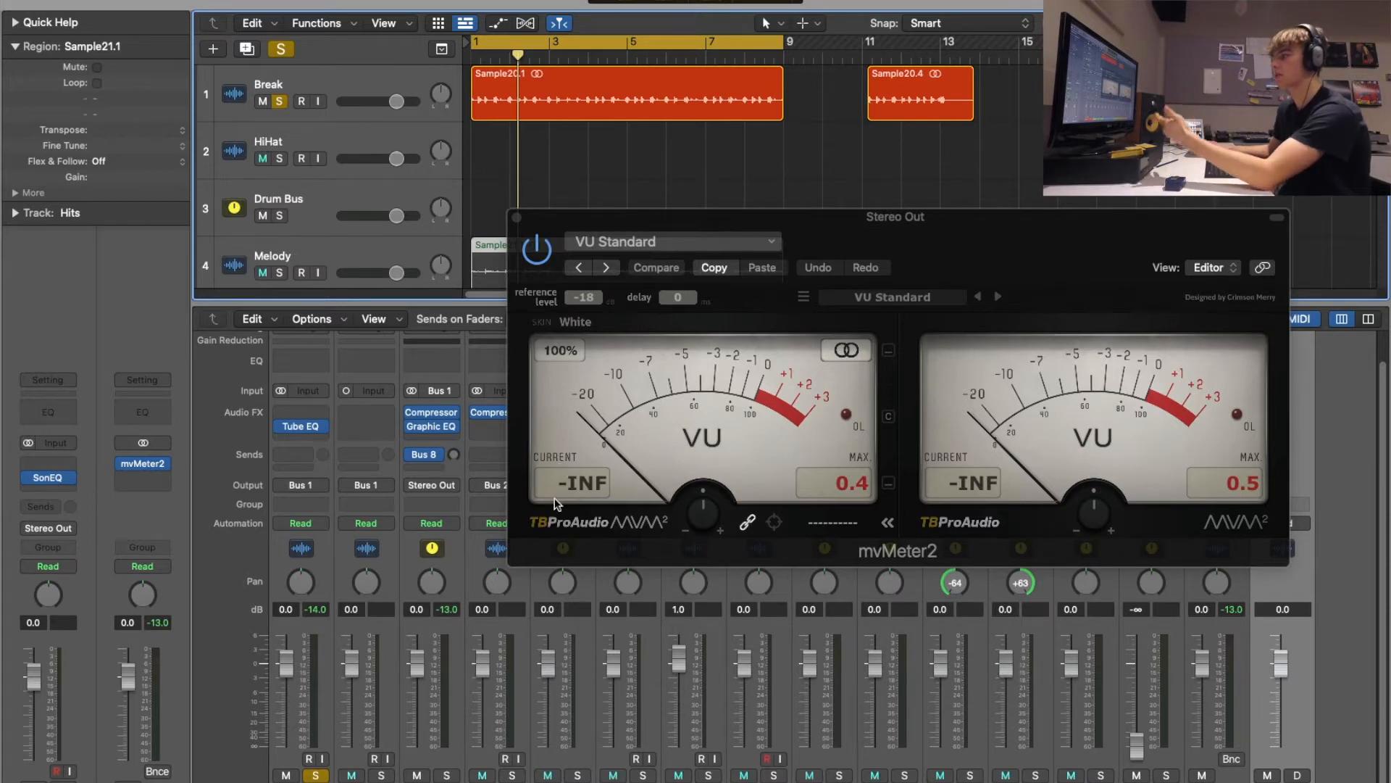
Play the soloed Break track, reset the VU meter's maximum reading, and play it again to measure its level
key("space")
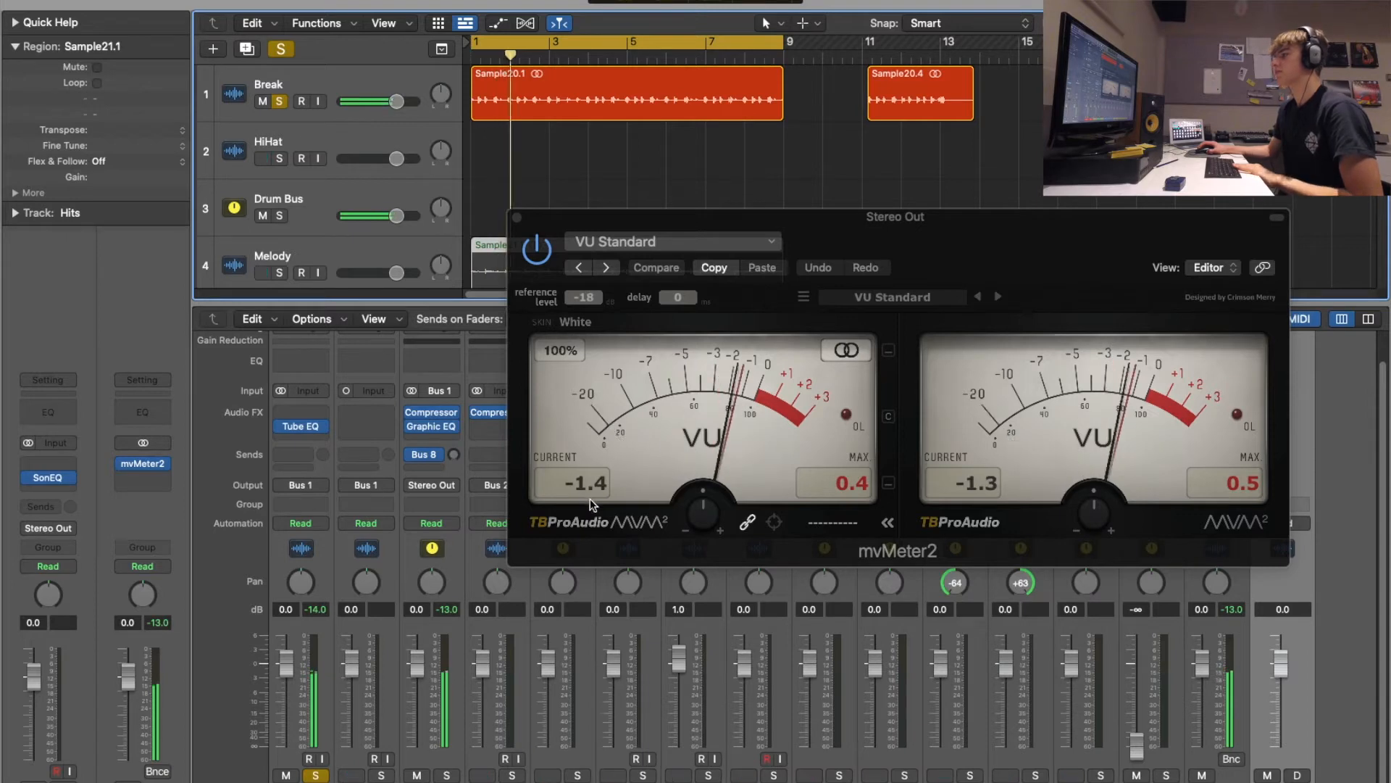
key("space")
left_click(859, 489)
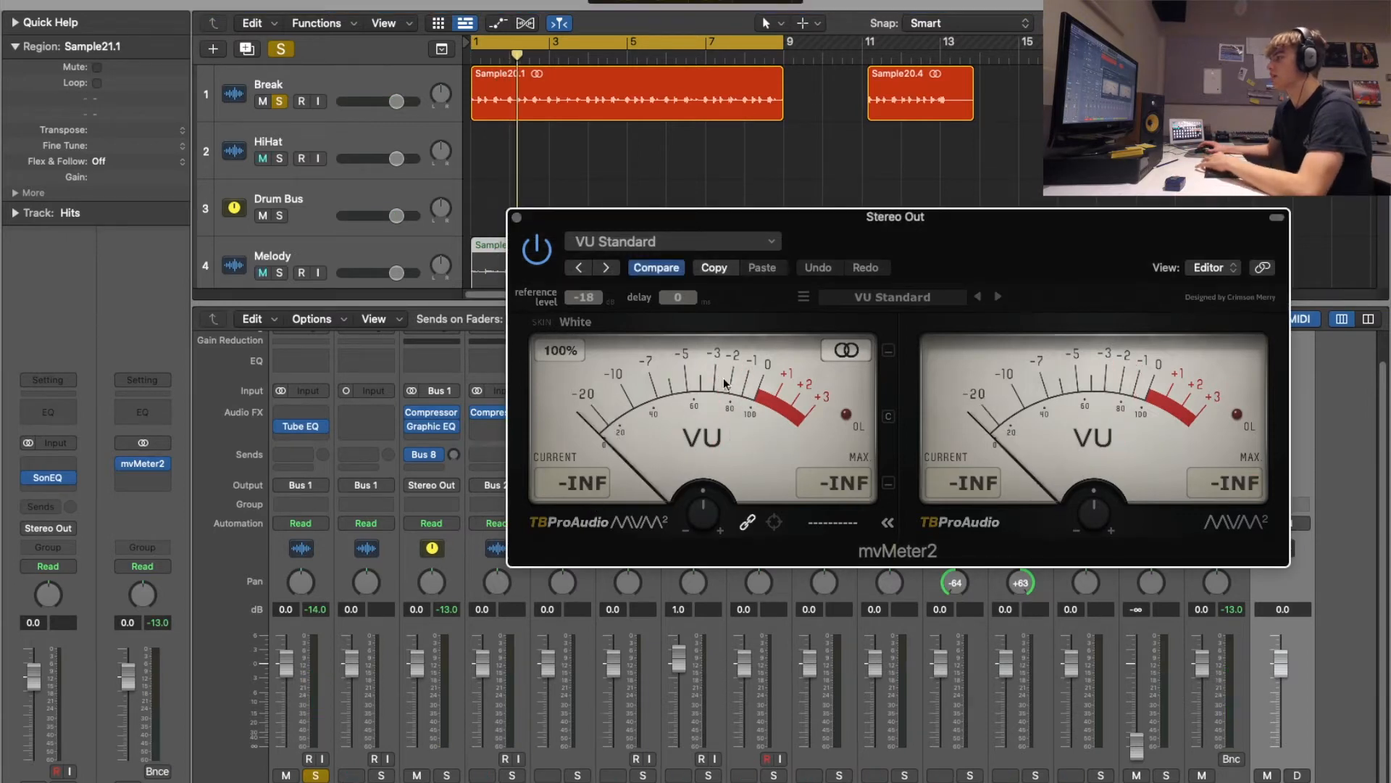
key("space")
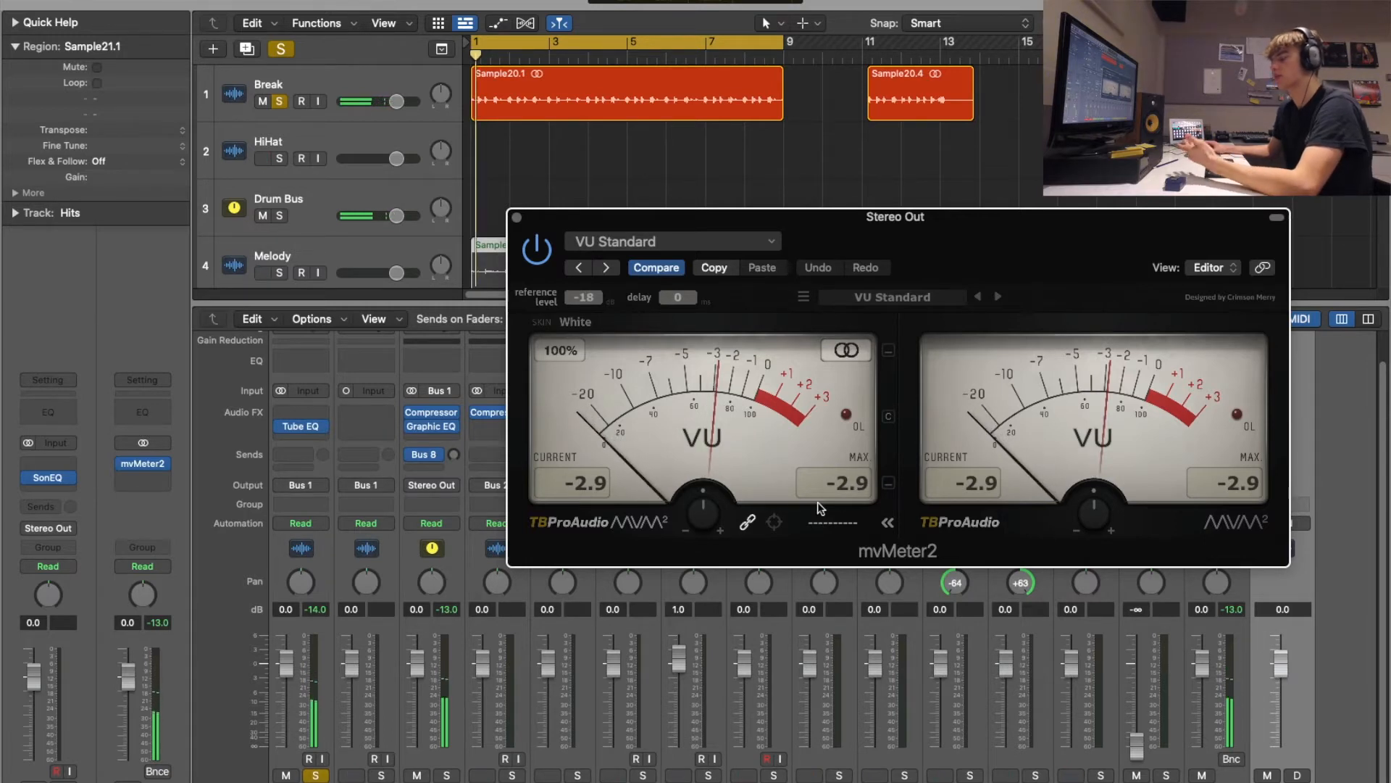
key("space")
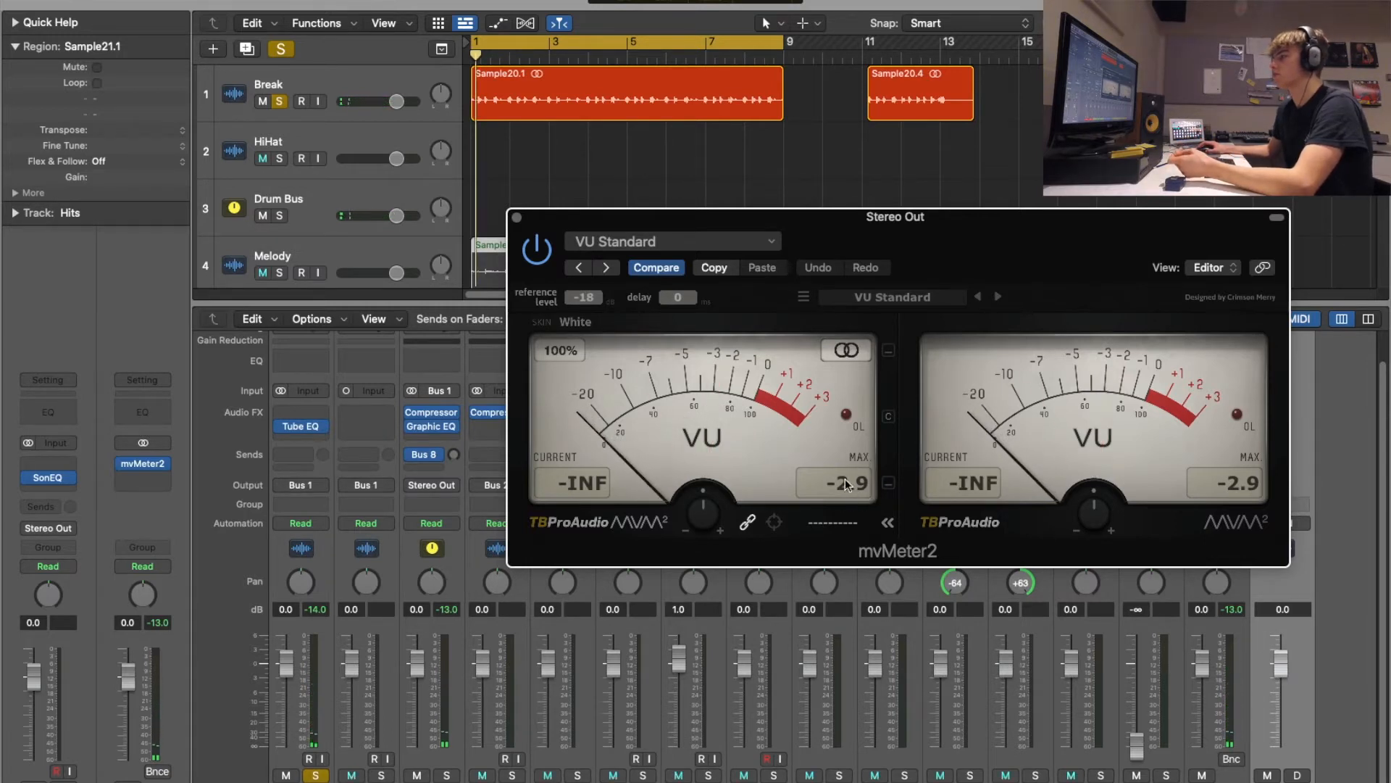
Reset the VU meter's maximum reading, shift its window, and set the gain of the Break regions to +0.5 dB
left_click(863, 490)
left_click_drag(881, 228, 938, 199)
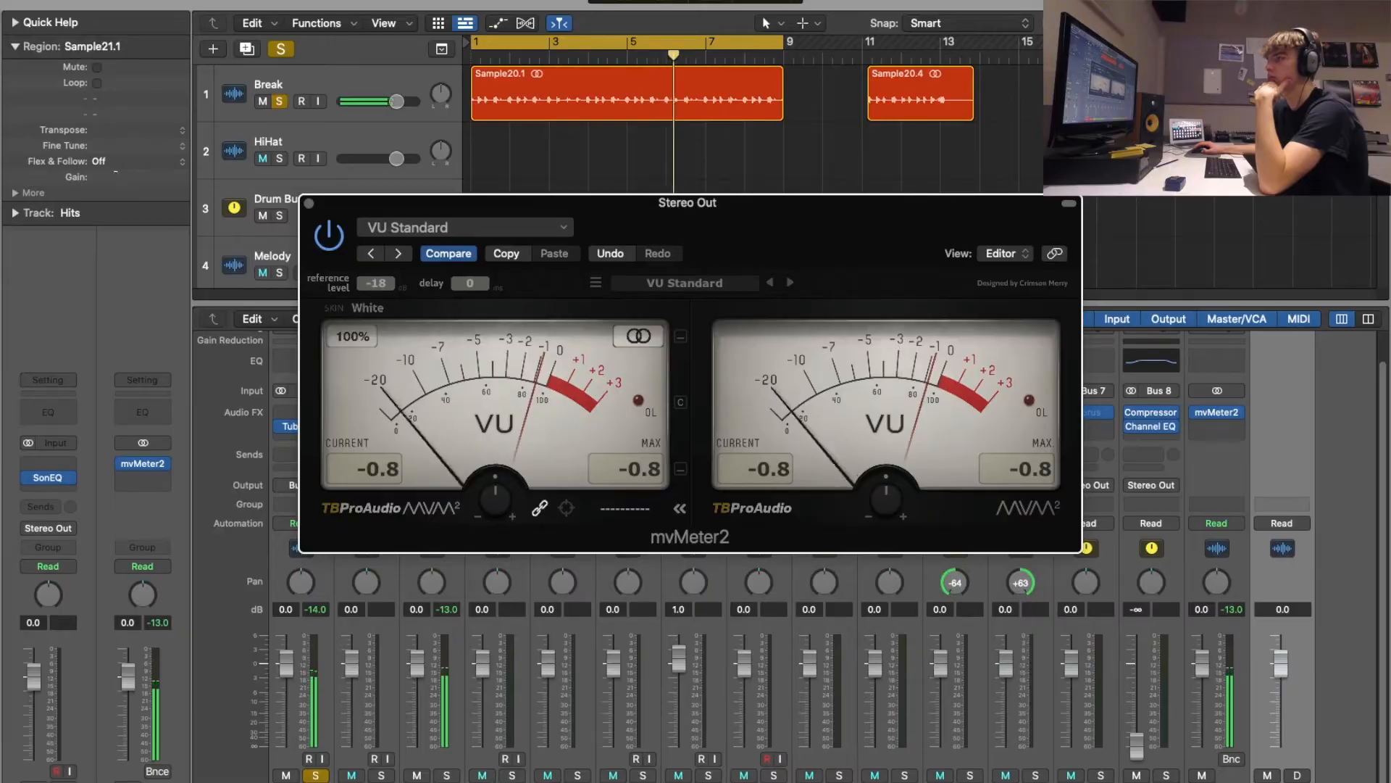
left_click_drag(115, 175, 115, 171)
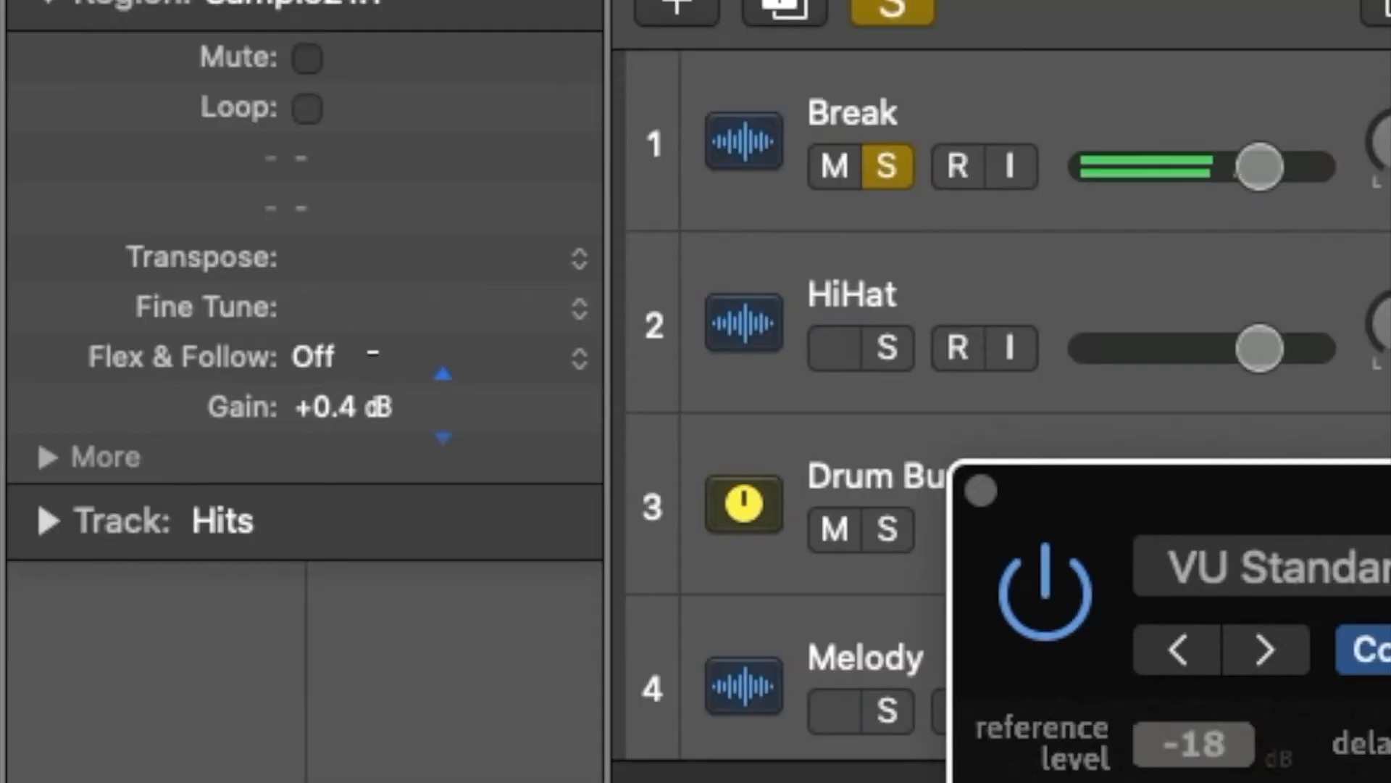
left_click_drag(373, 350, 374, 347)
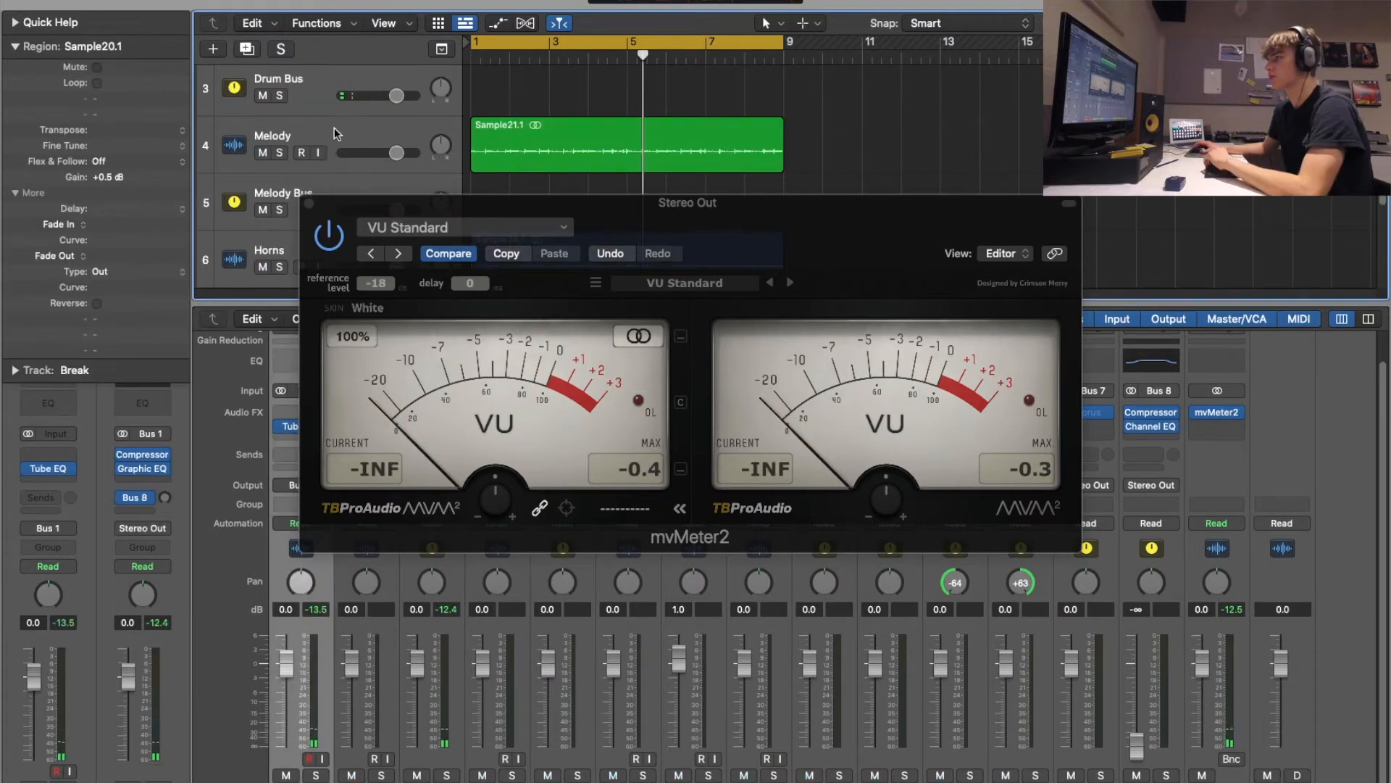
Solo the Melody track alone and play it to check its level on the VU meter
left_click(333, 132)
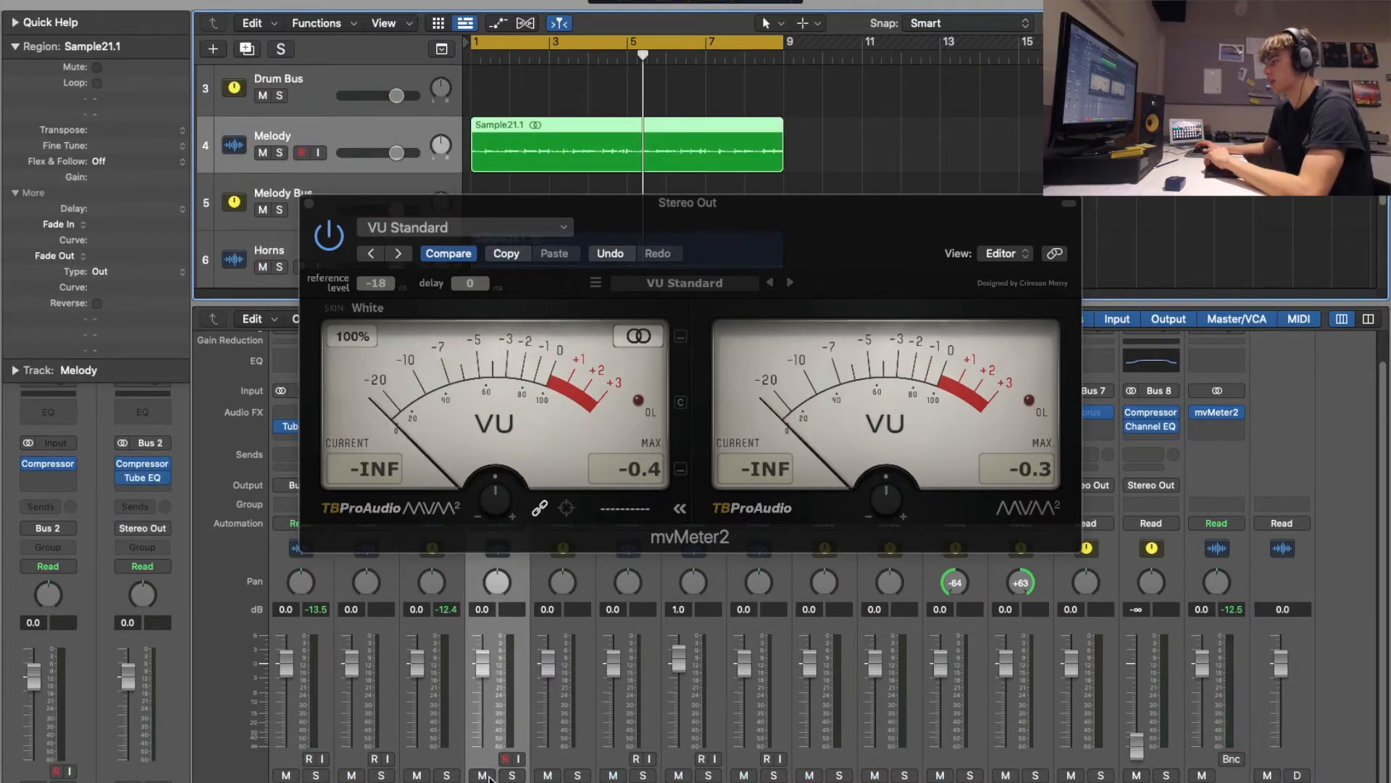
left_click(512, 775)
key("space")
scroll(537, 155, "down", 1)
scroll(533, 110, "down", 1)
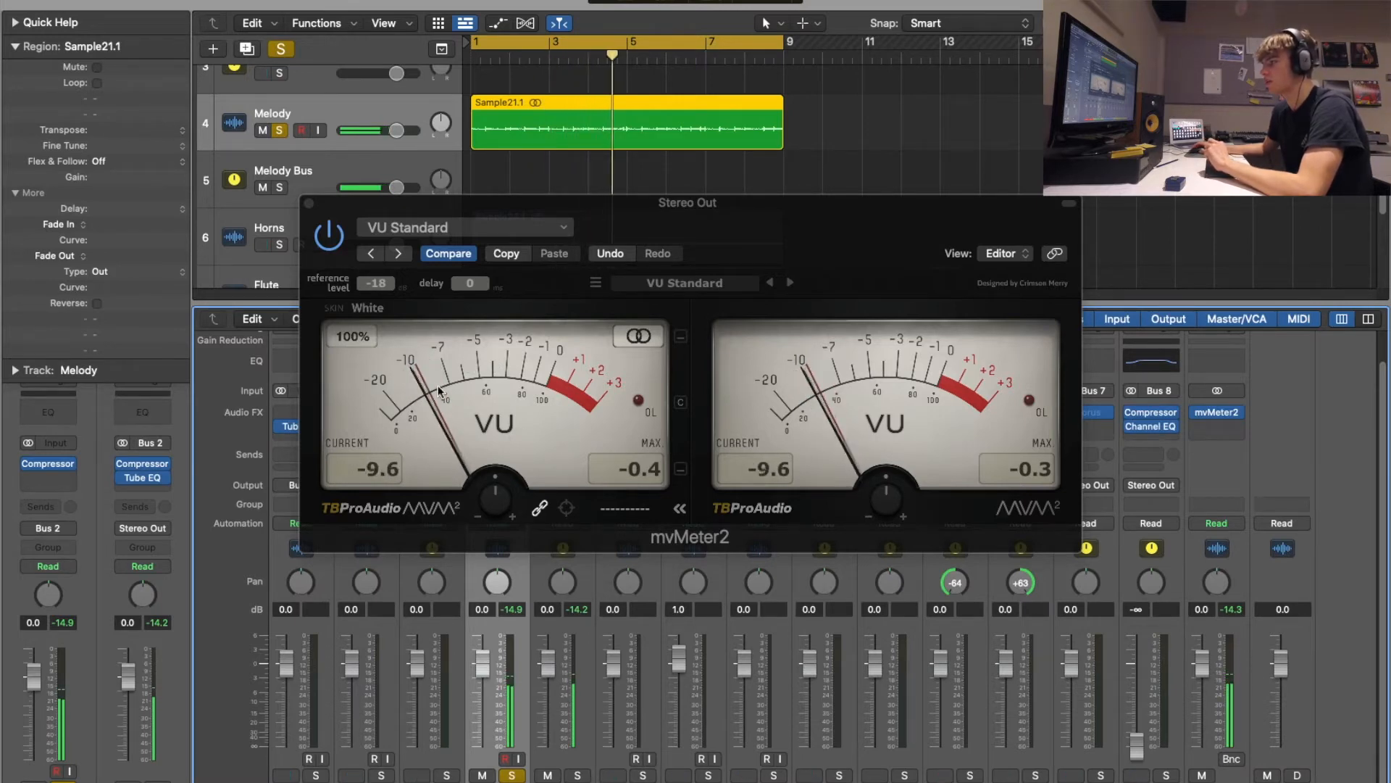
Set the Melody region's gain to +8.0 dB while watching the VU meter
left_click_drag(98, 180, 116, 19)
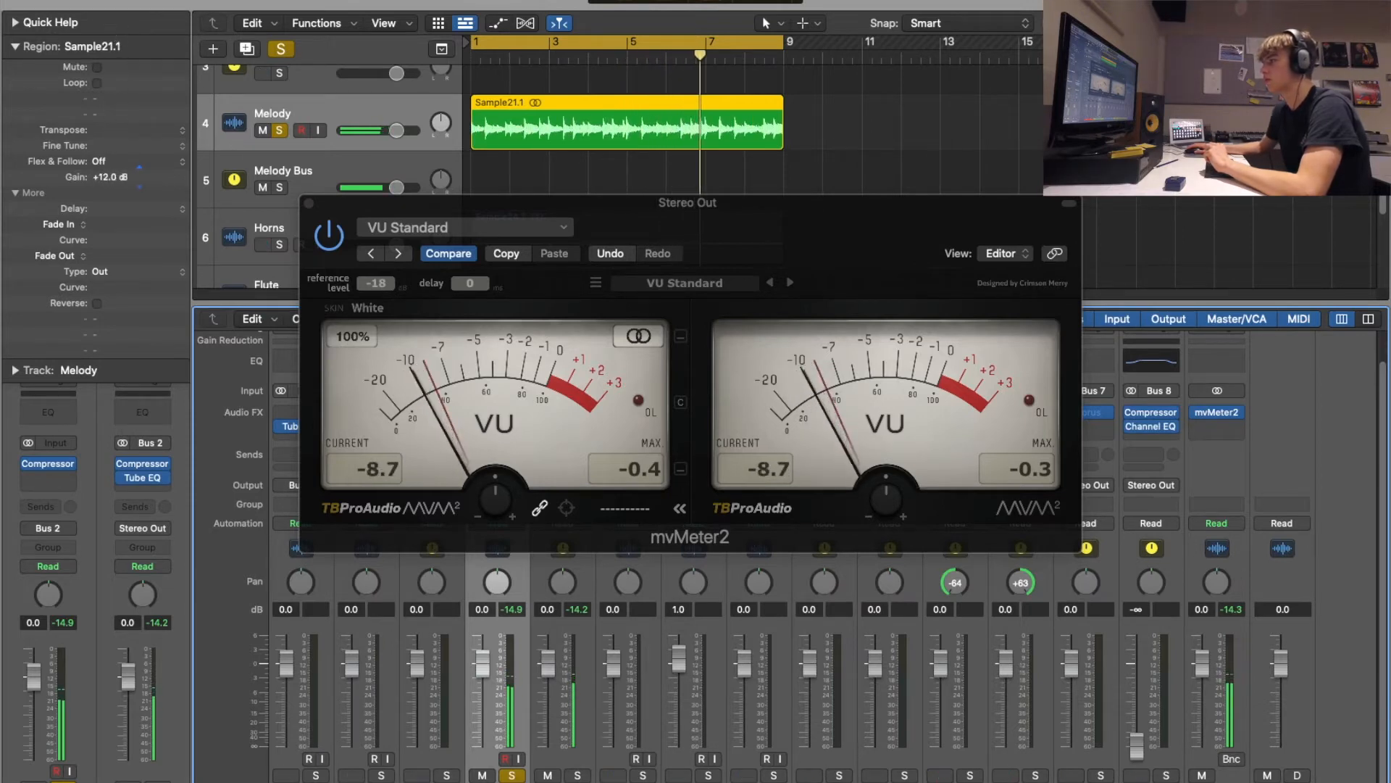
left_click_drag(106, 164, 112, 230)
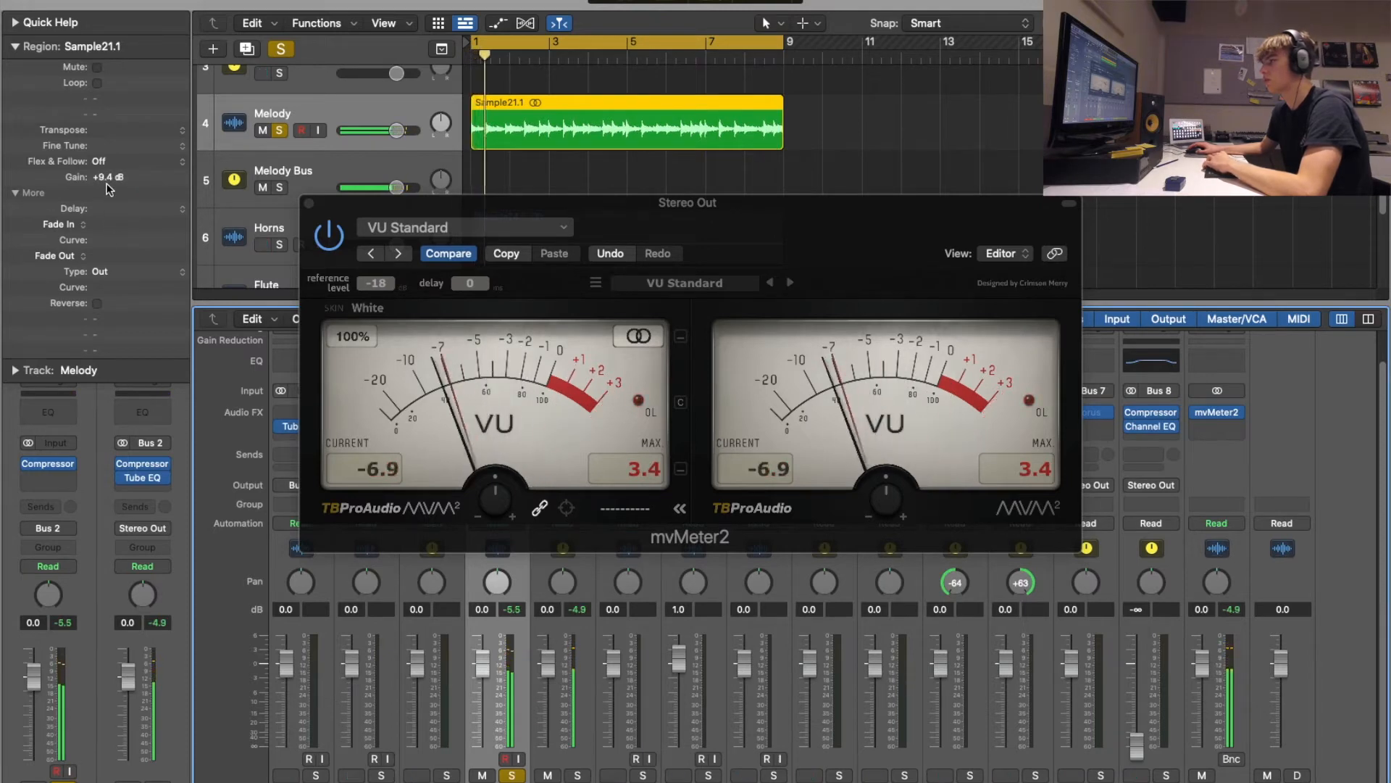
left_click_drag(107, 179, 107, 232)
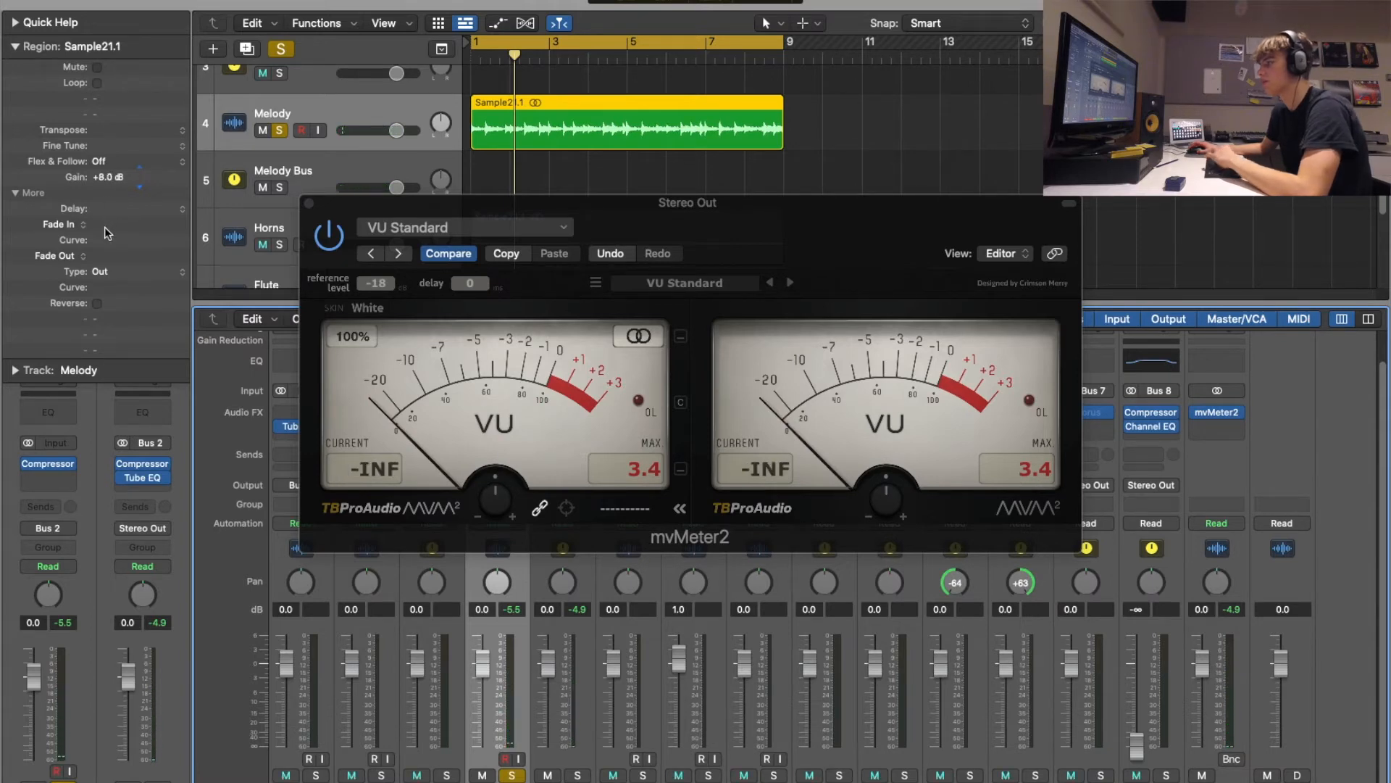
Recheck the Melody with the meter's maximum reading reset and trim its region gain to +7.8 dB
key("space")
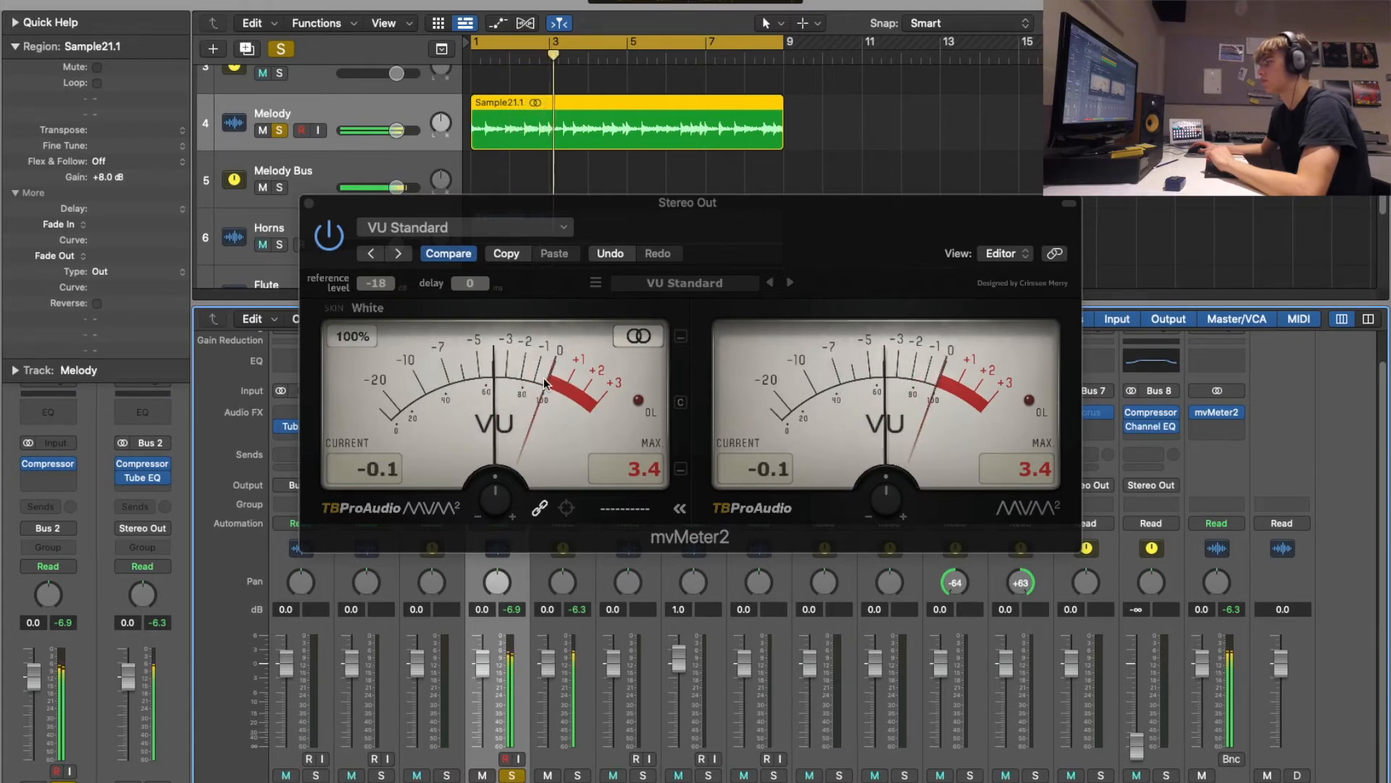
left_click(641, 467)
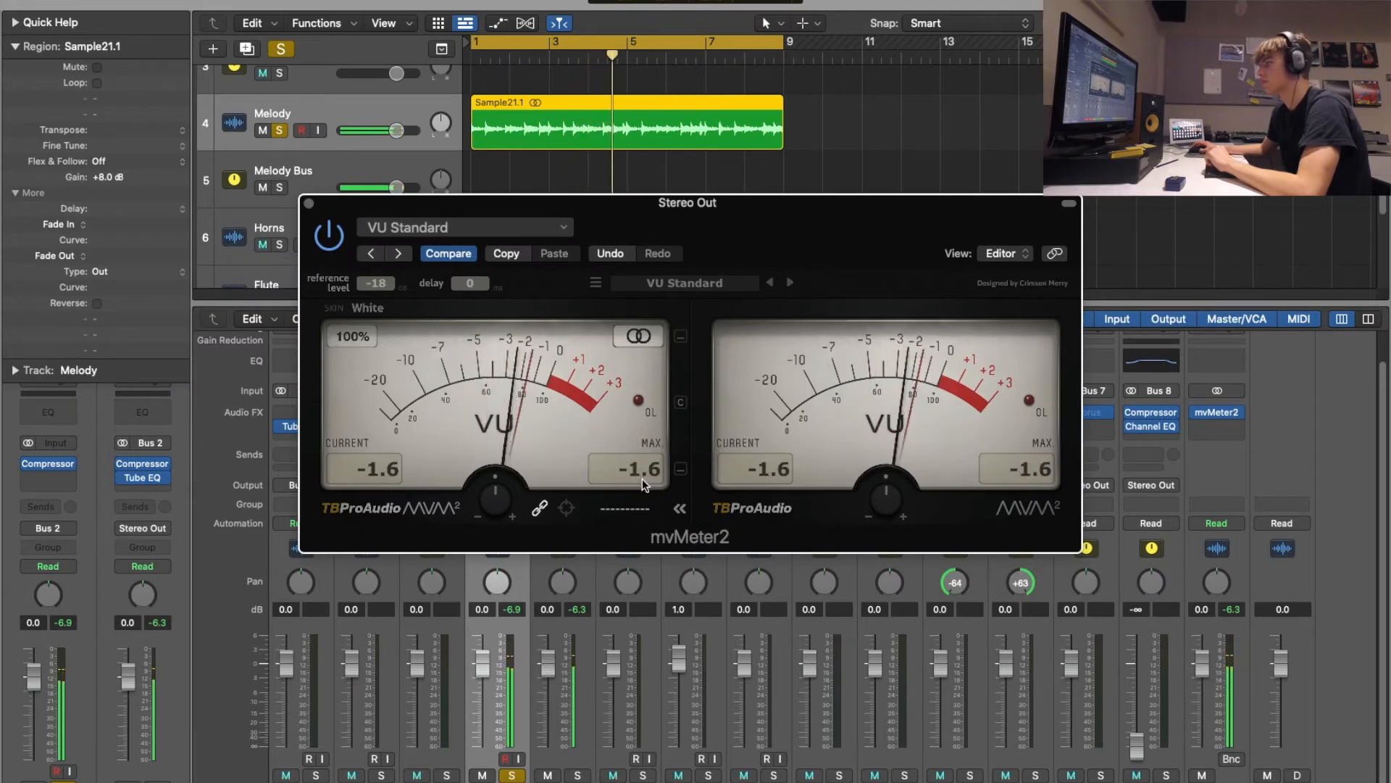
key("space")
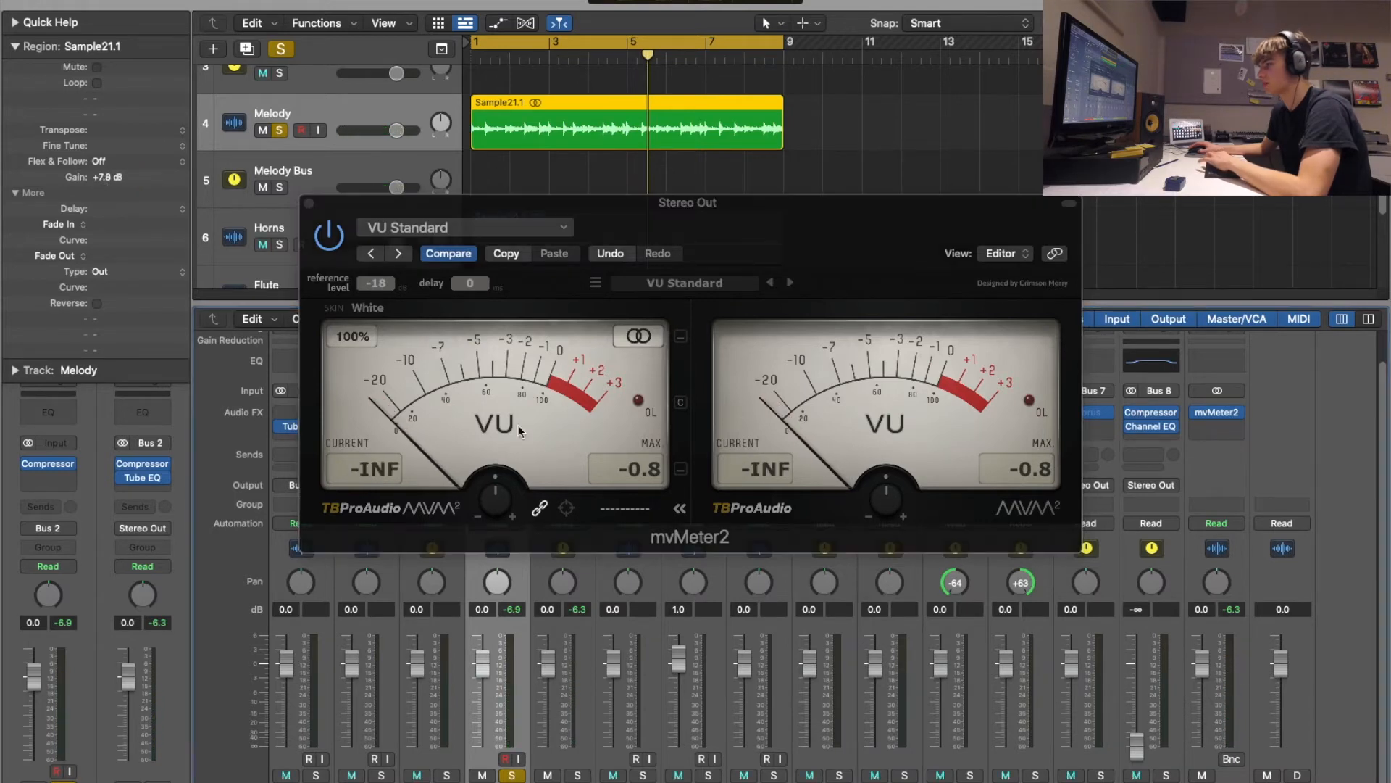
key("space")
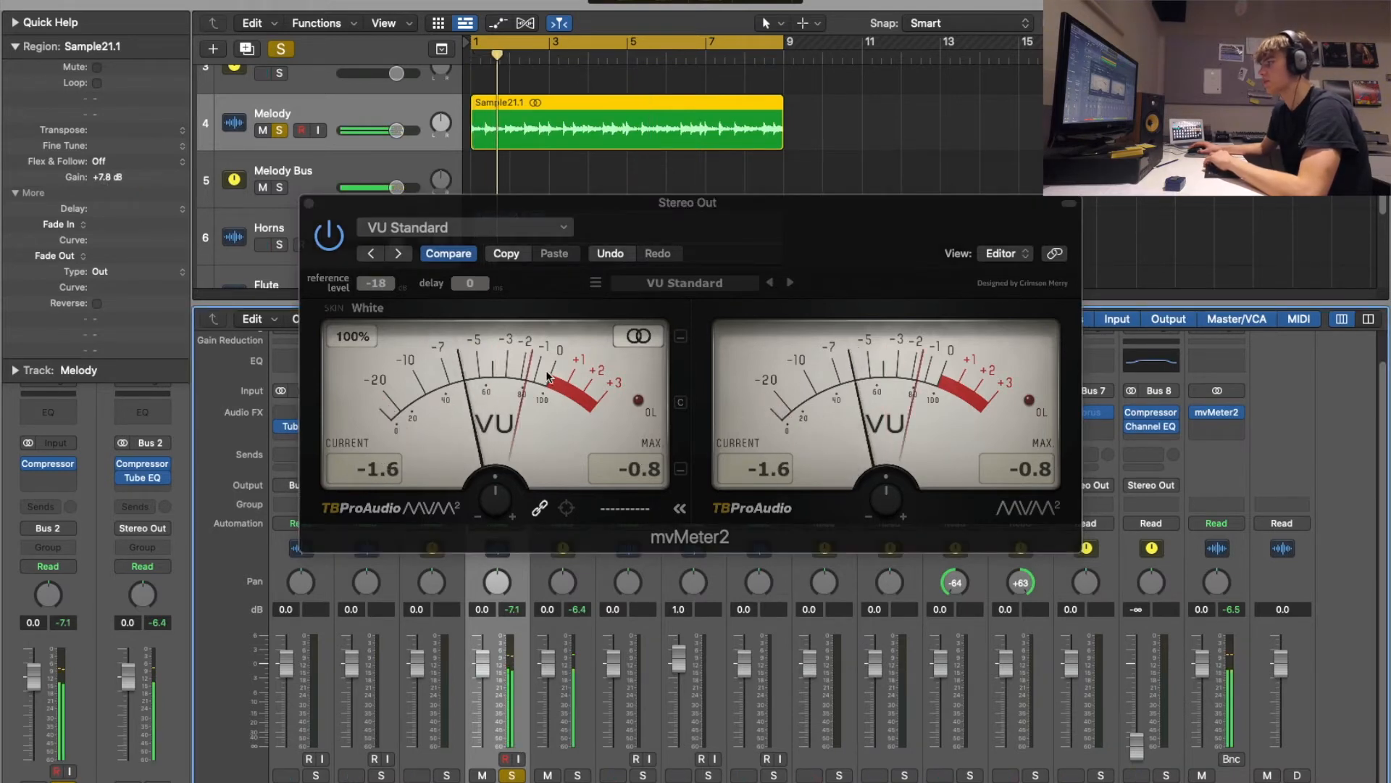
left_click(624, 470)
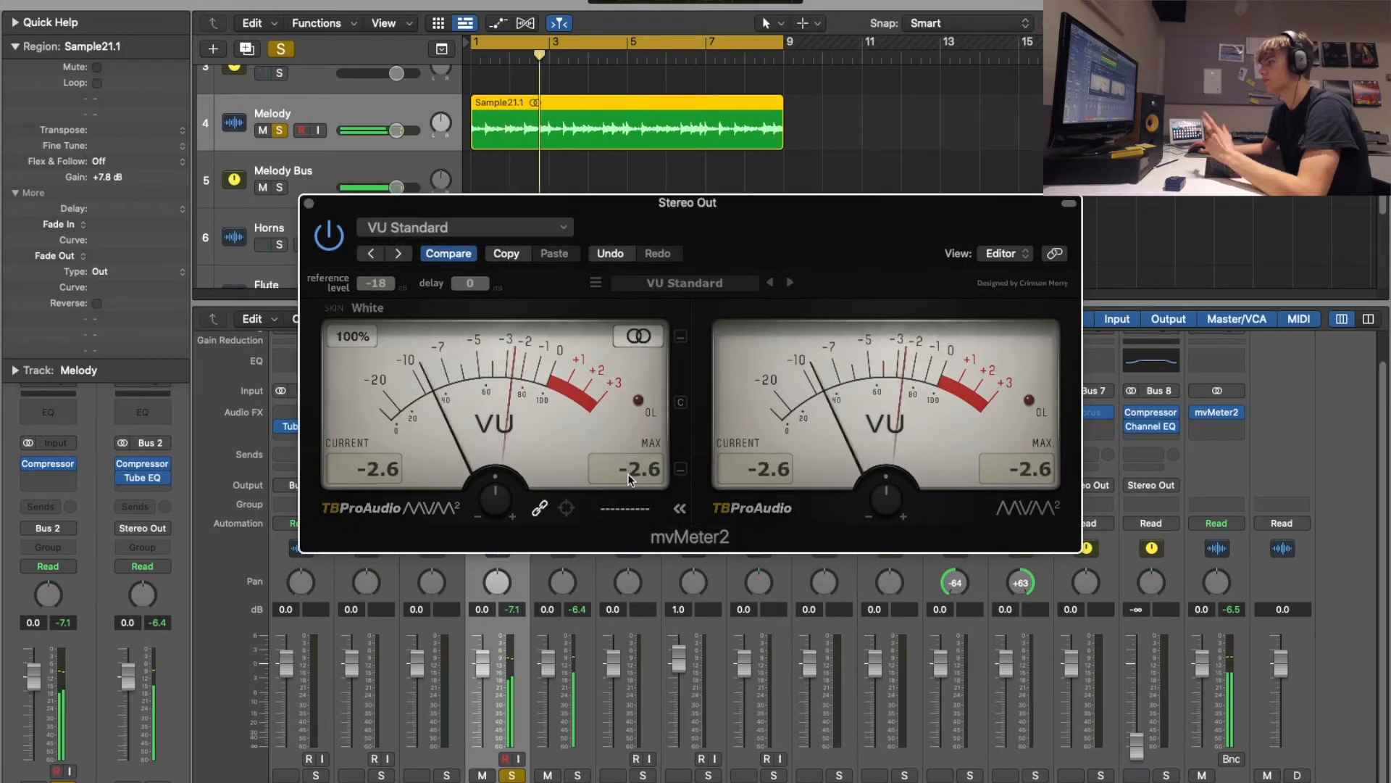
key("space")
Solo the Horns track and set its region's gain to +22.7 dB during playback
scroll(435, 174, "down", 3)
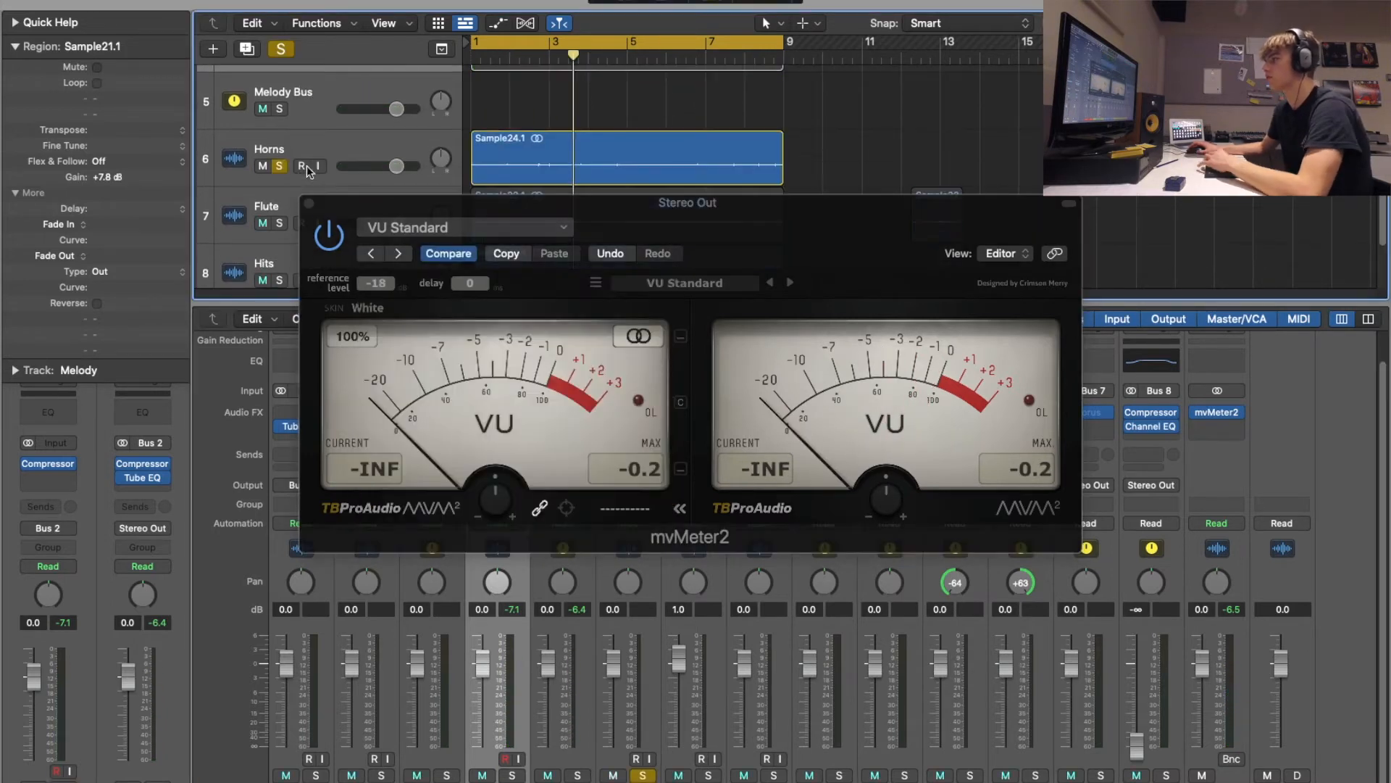
left_click(505, 149)
scroll(505, 148, "down", 2)
left_click(505, 154)
key("space")
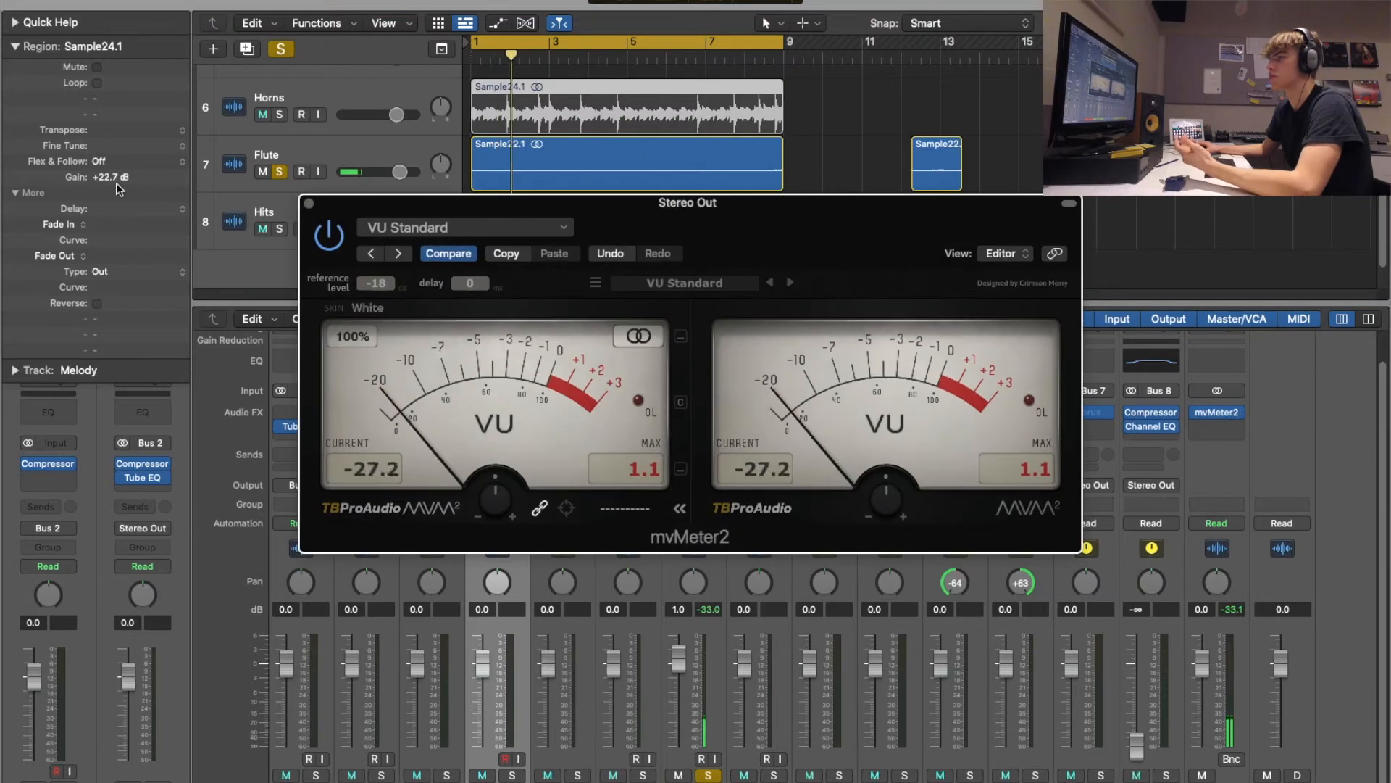
With each track soloed, set the Flute regions' gain to +18.6 dB and the Hits region's gain to +26.0 dB
left_click(496, 481)
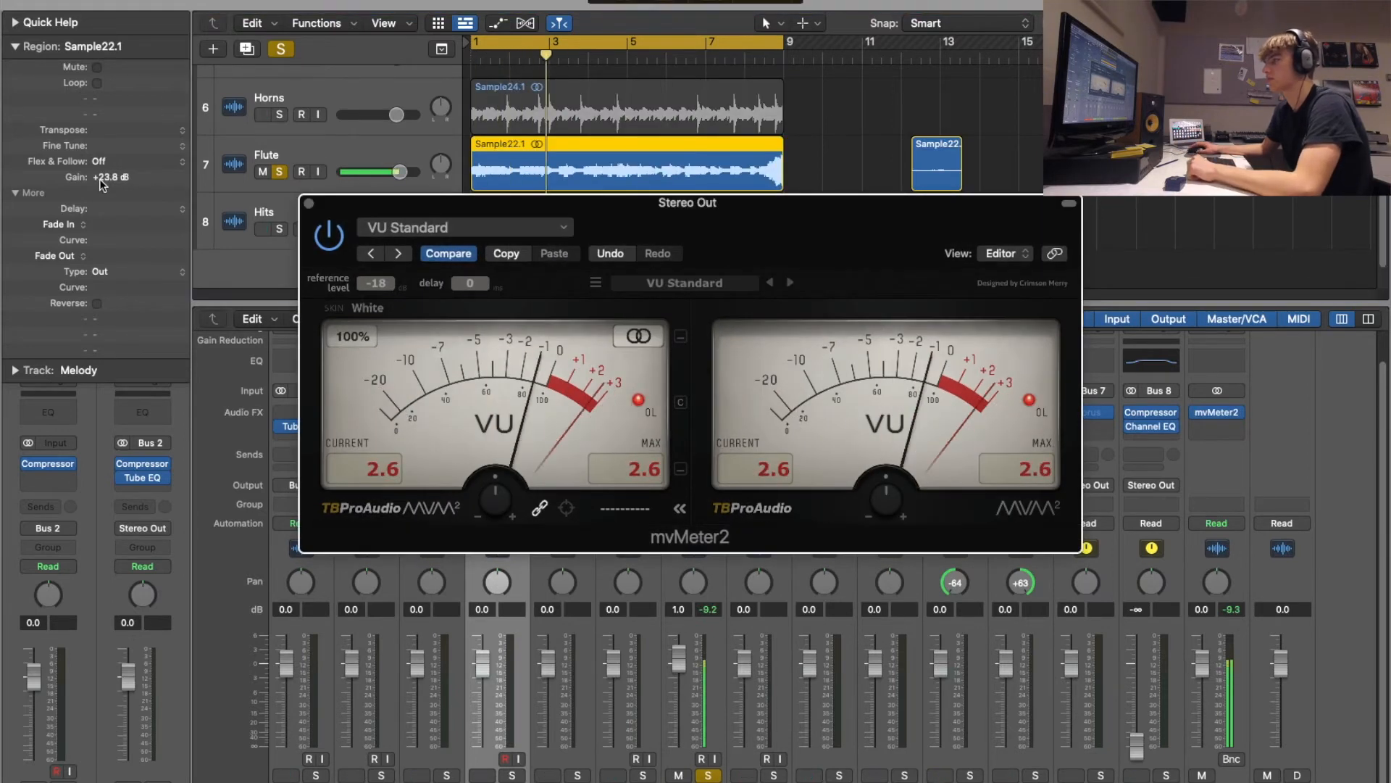
left_click_drag(103, 177, 109, 131)
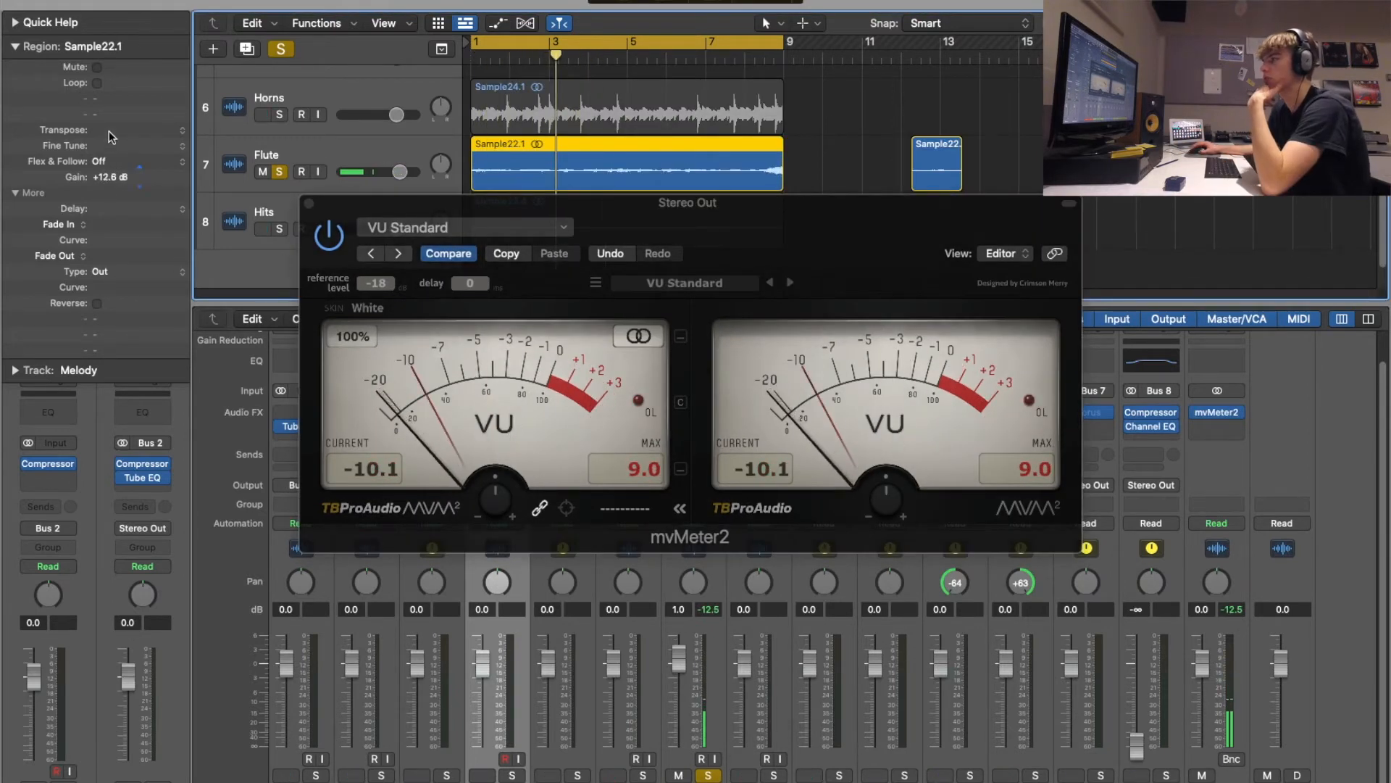
key("space")
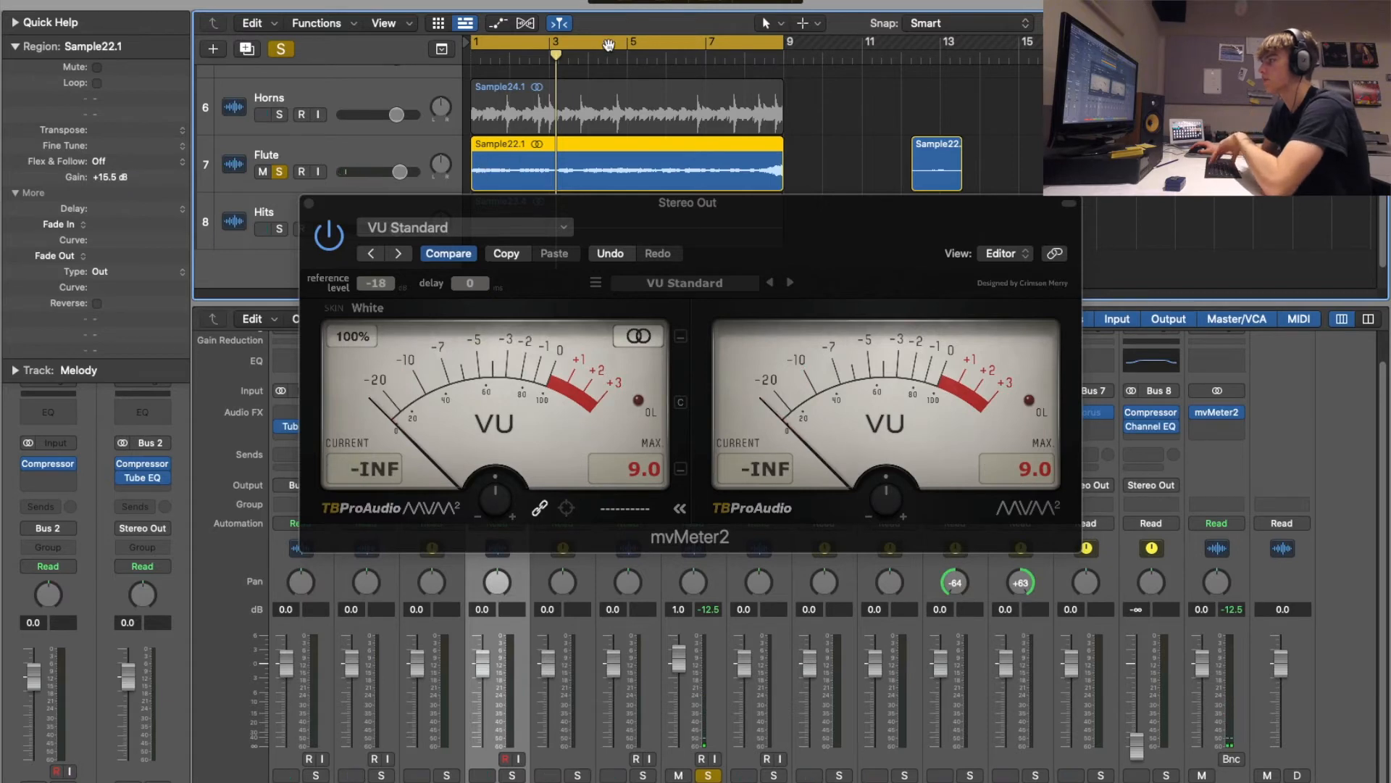
key("space")
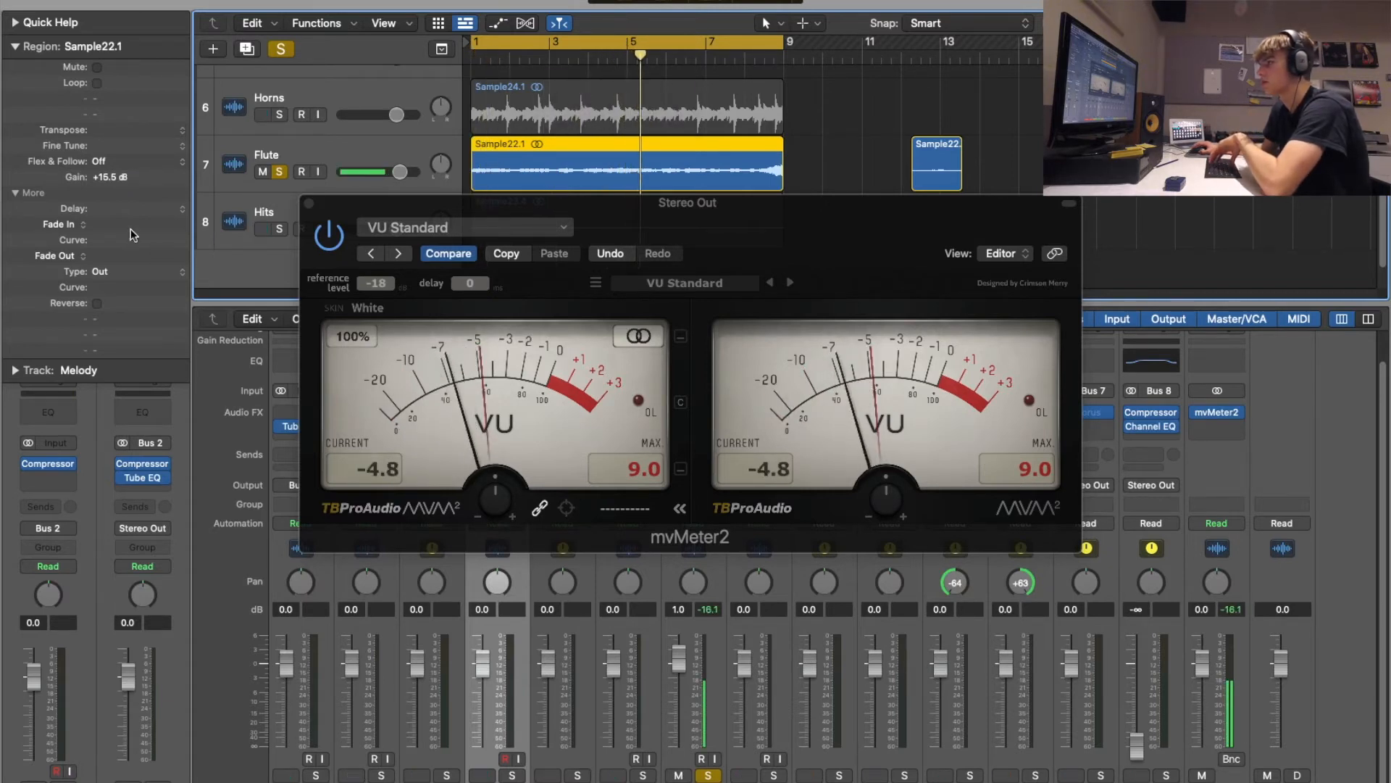
left_click_drag(121, 176, 124, 149)
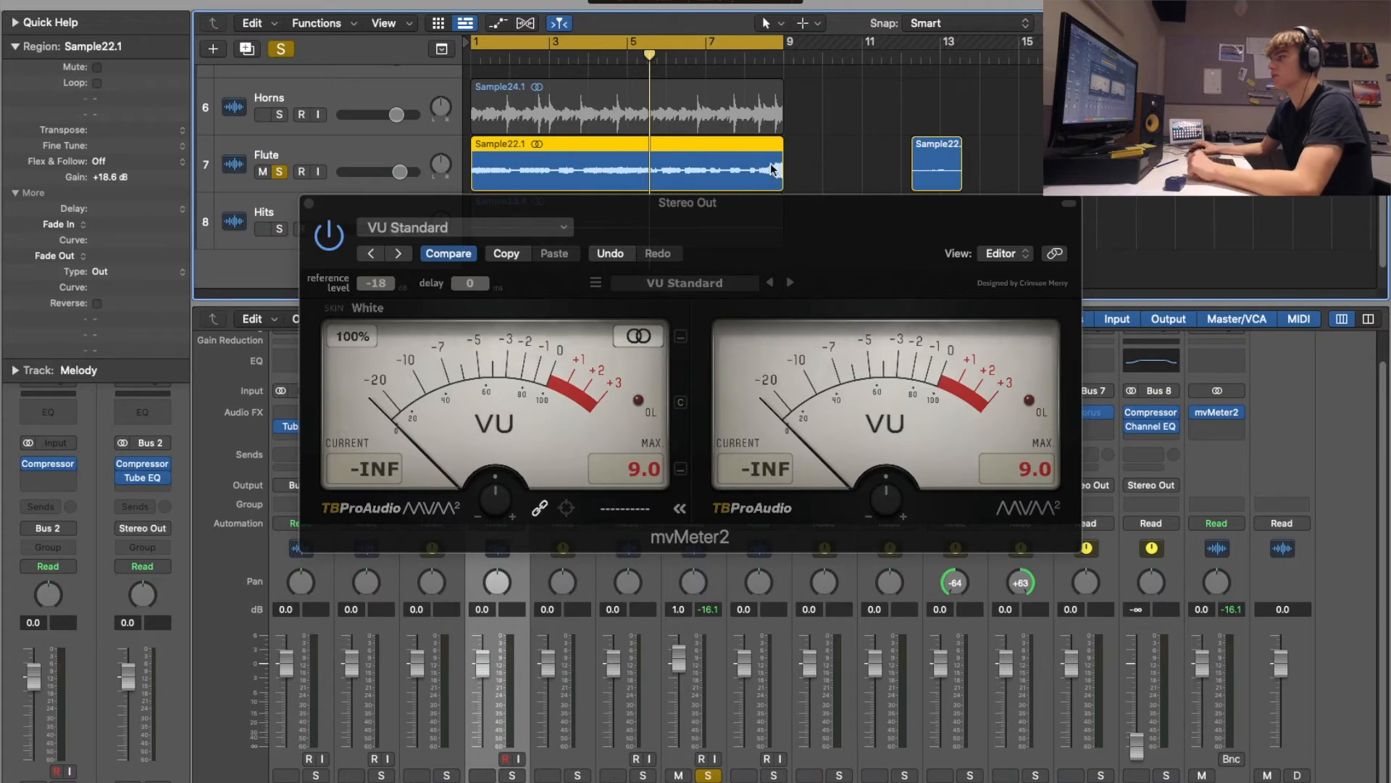
left_click_drag(110, 152, 111, 148)
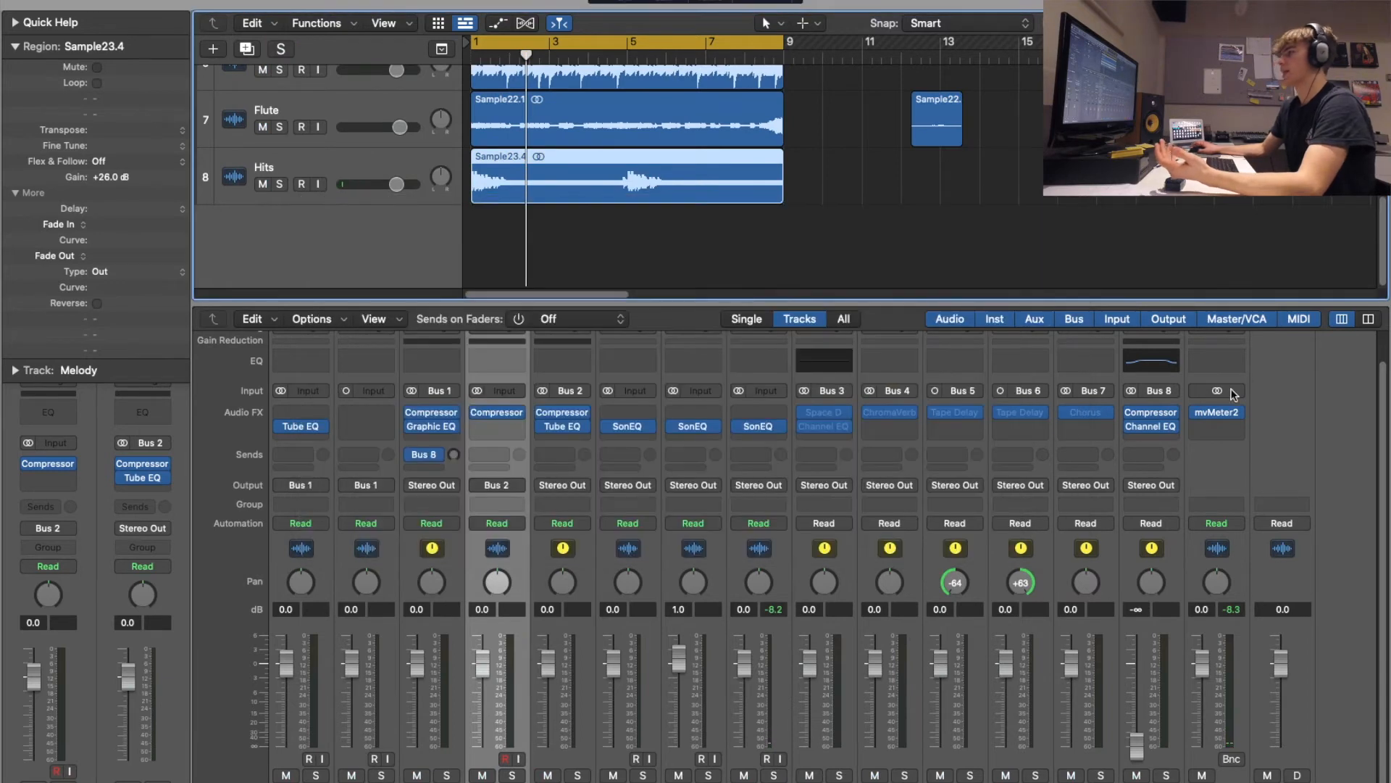
scroll(1233, 394, "up", 2)
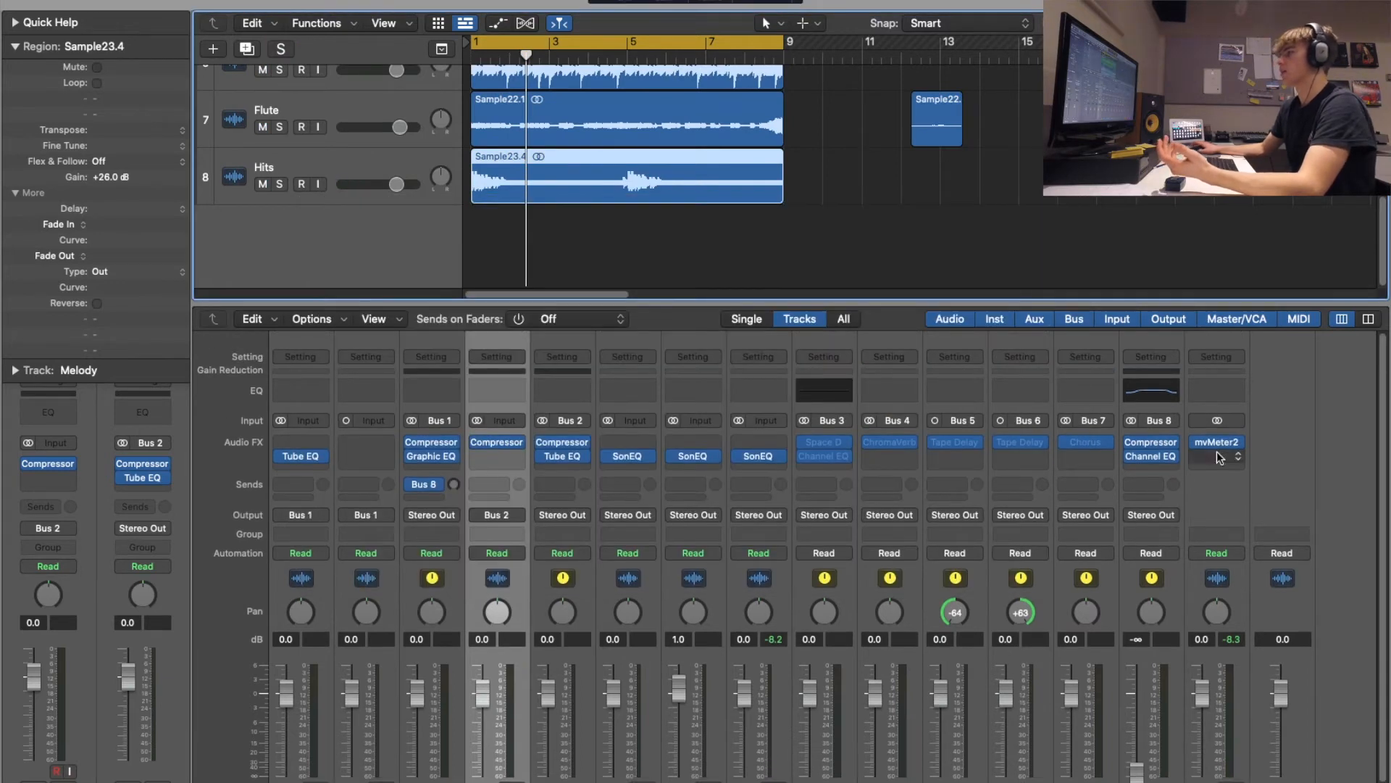
scroll(614, 163, "up", 5)
scroll(615, 163, "down", 5)
scroll(613, 170, "up", 5)
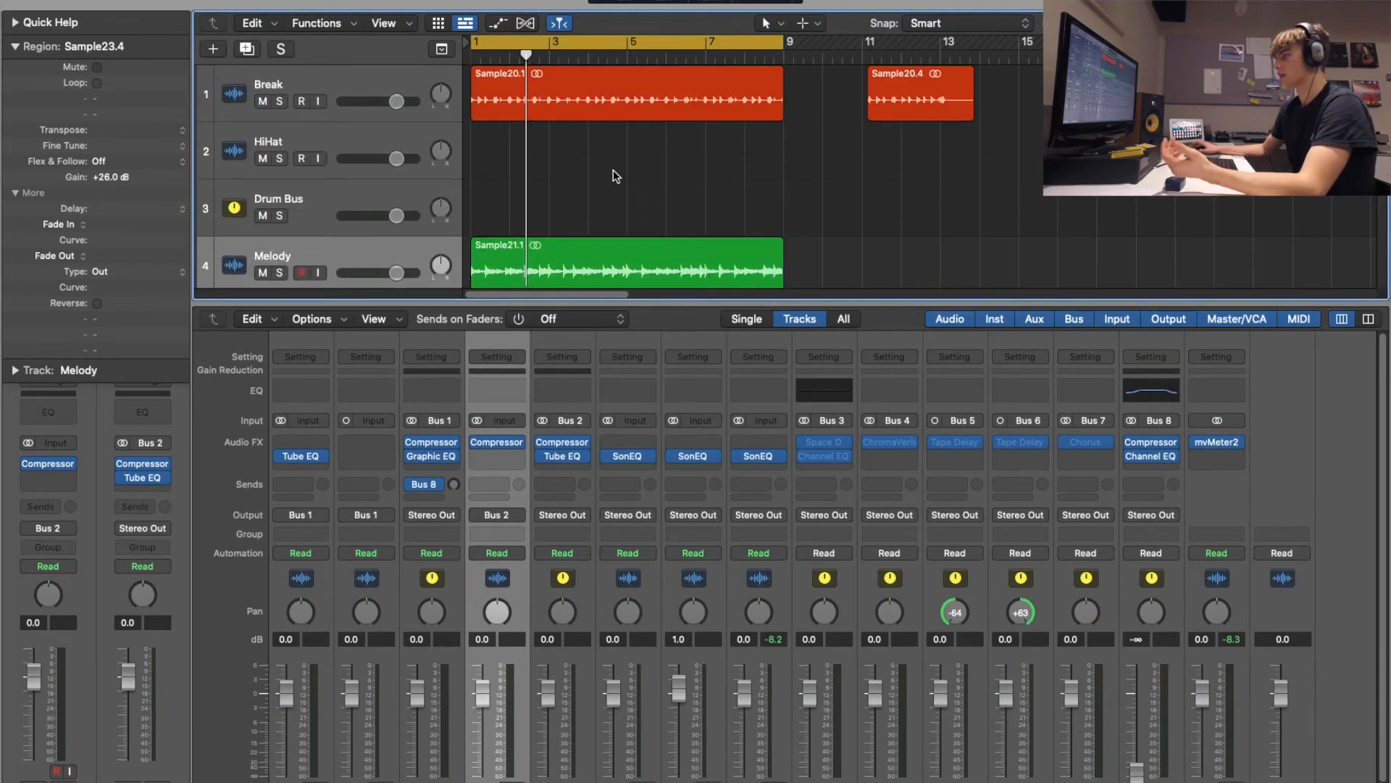
scroll(612, 556, "down", 2)
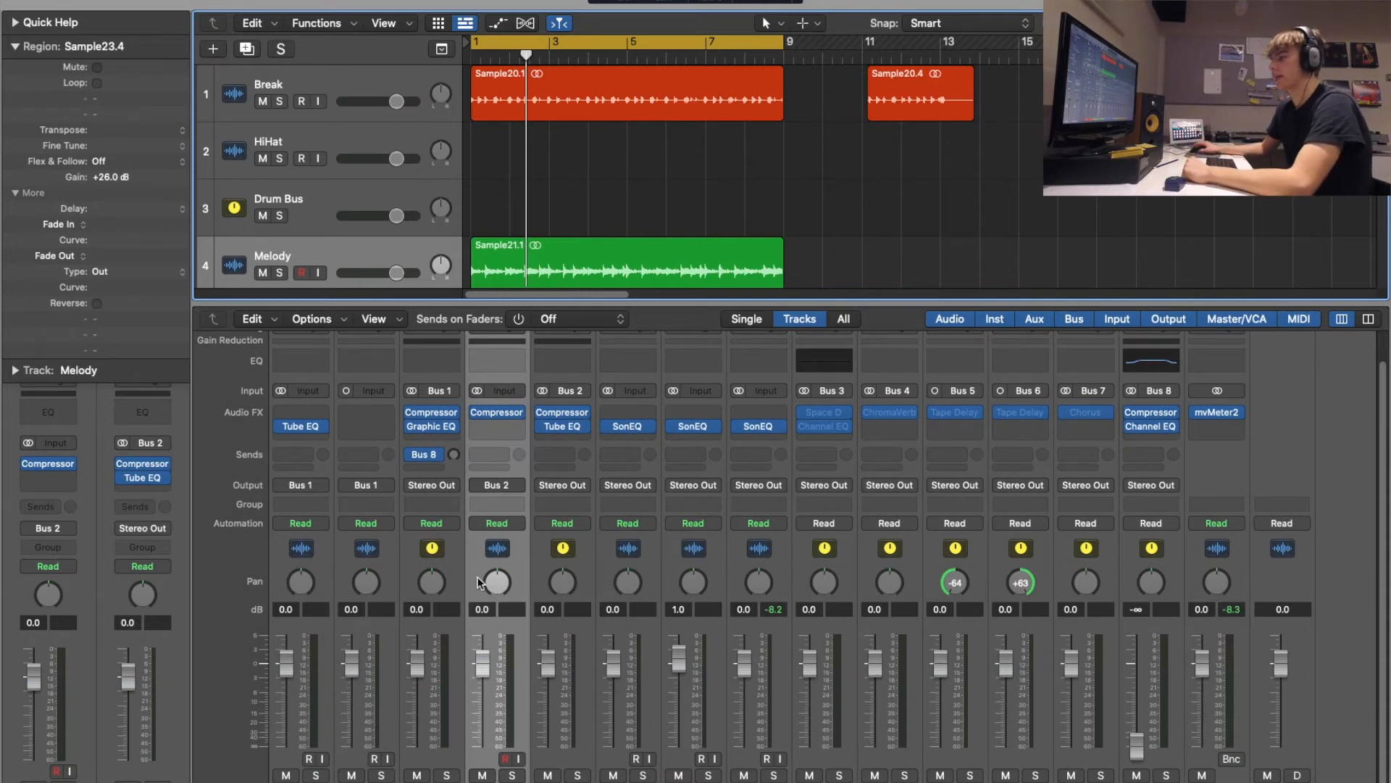
scroll(632, 417, "up", 2)
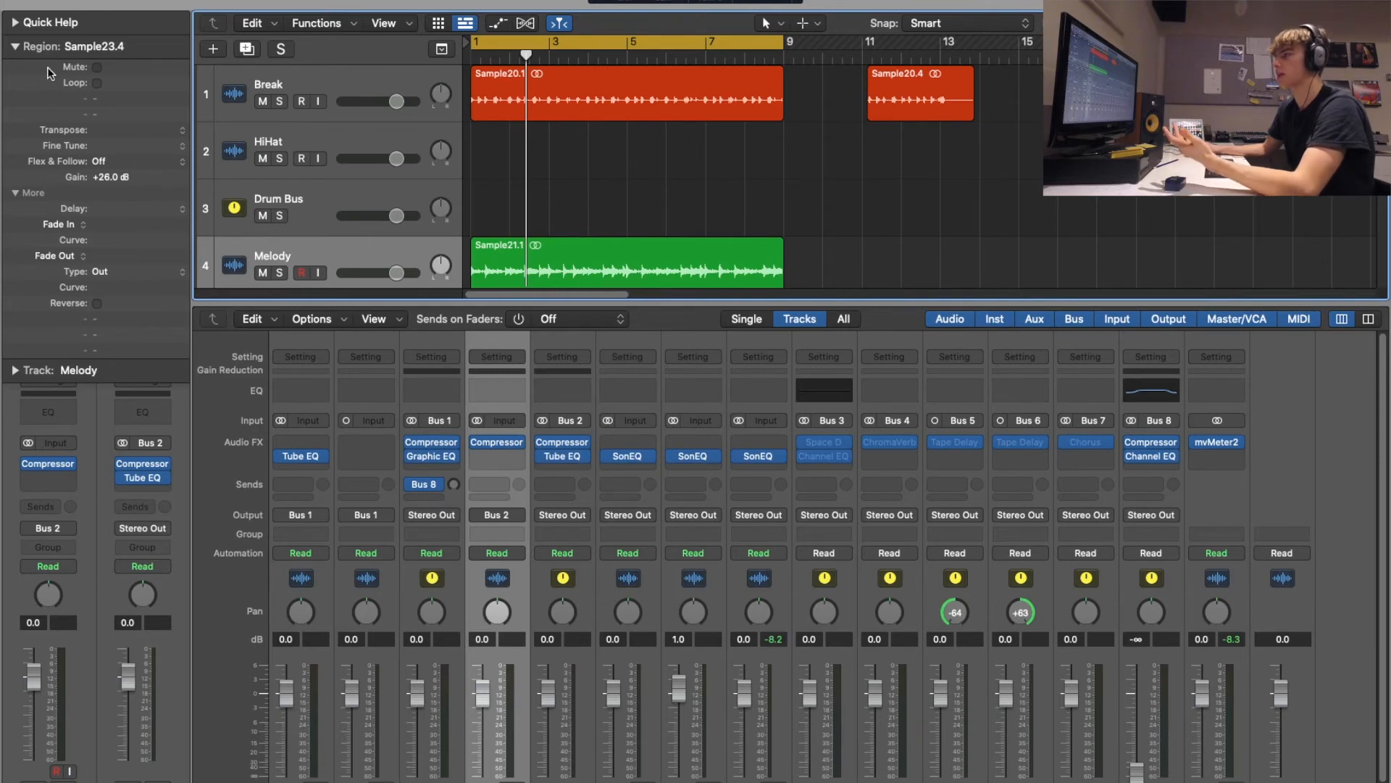
Hide the inspector and play all tracks together to check their peak levels in the mixer
key("i")
scroll(354, 137, "down", 3)
scroll(354, 138, "up", 2)
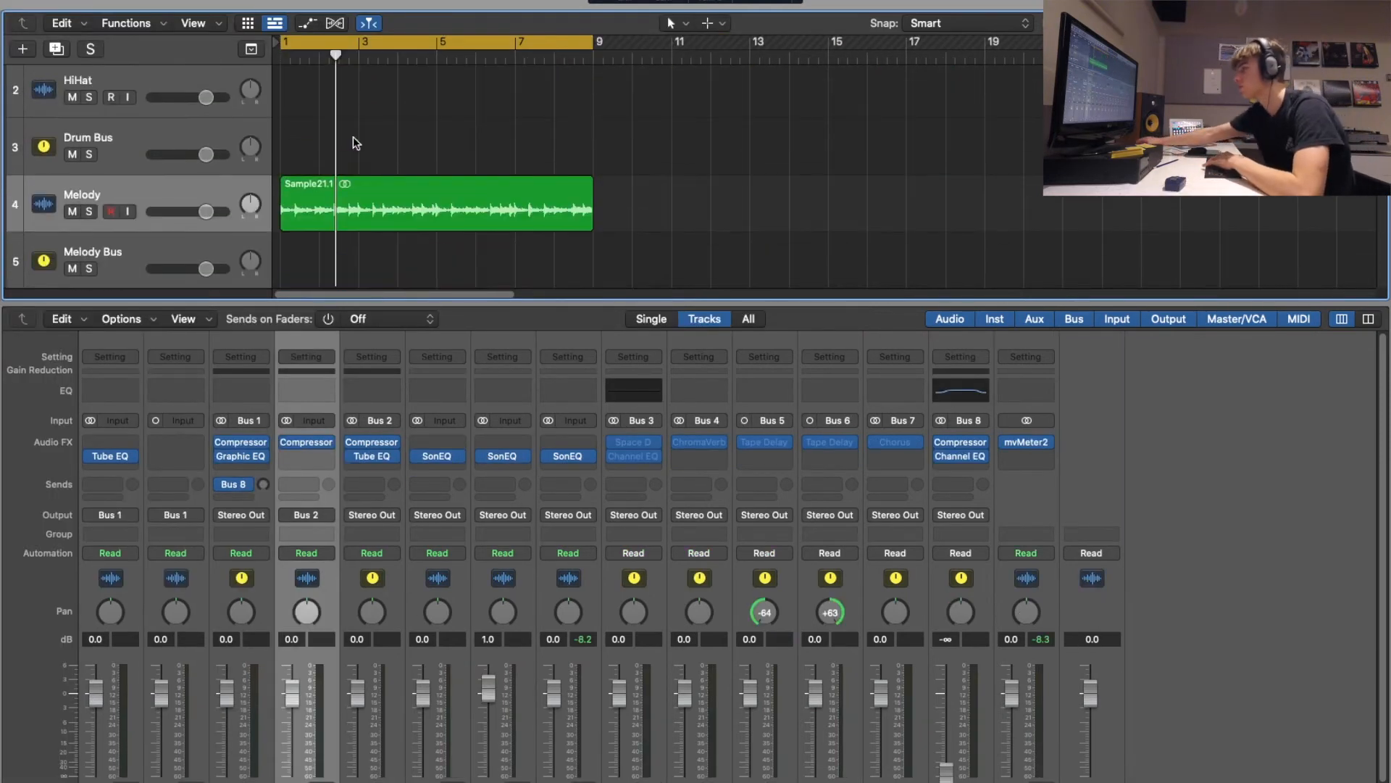
key("space")
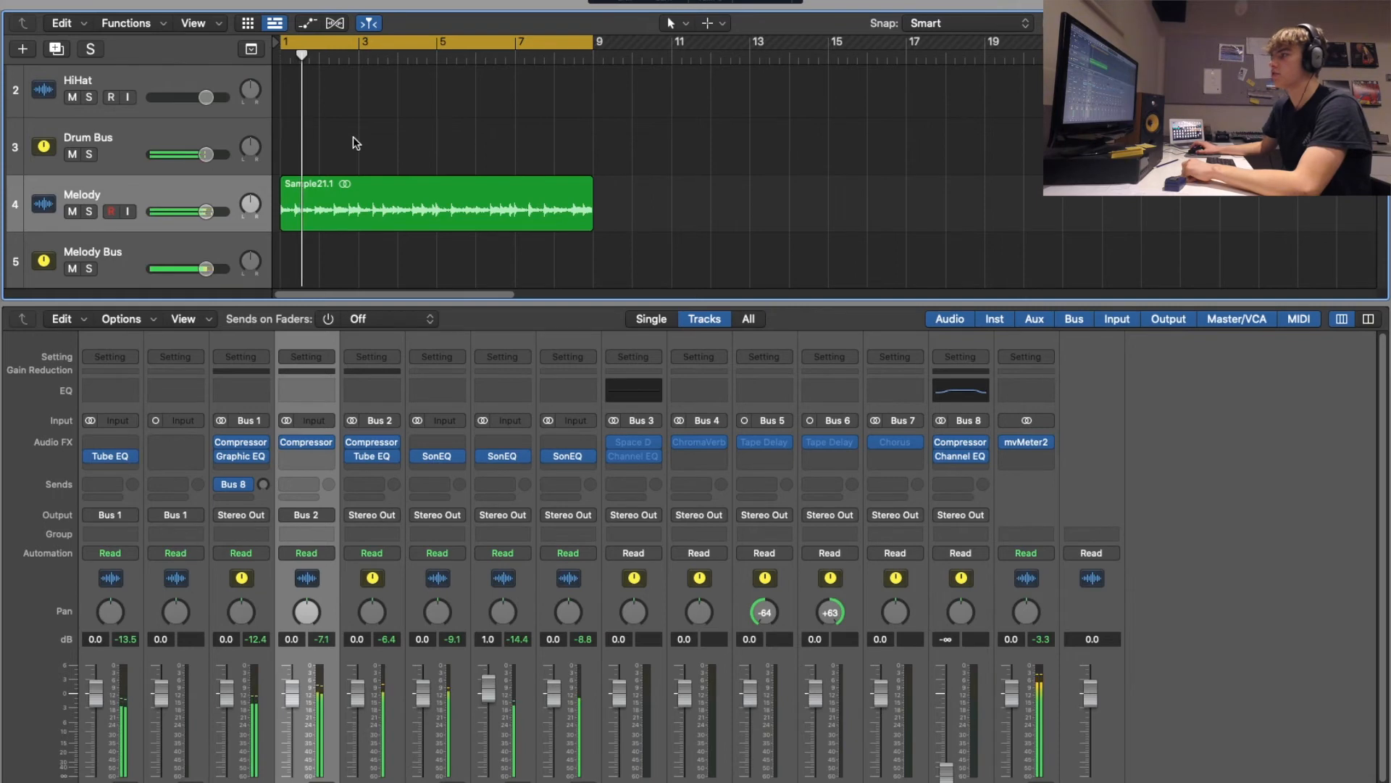
scroll(467, 155, "down", 5)
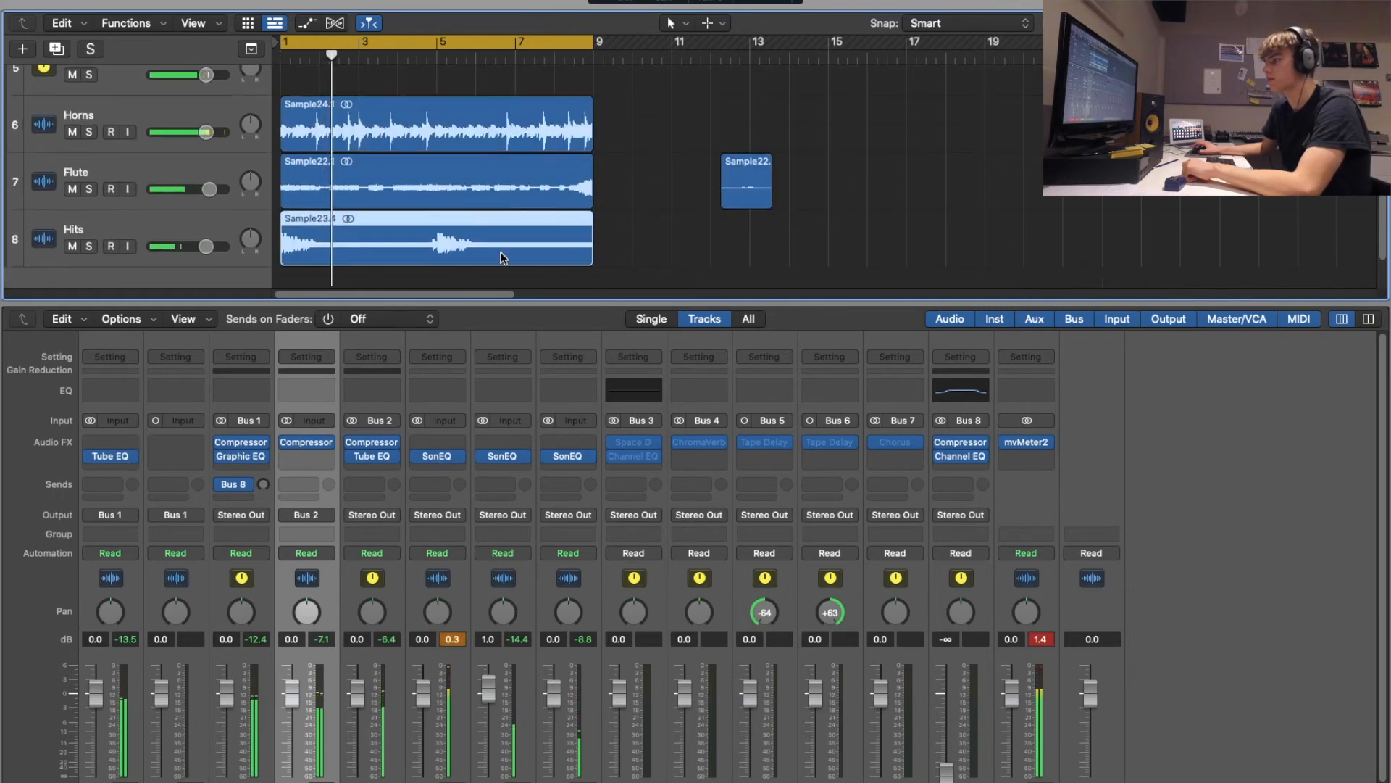
scroll(451, 437, "down", 1)
scroll(451, 437, "down", 3)
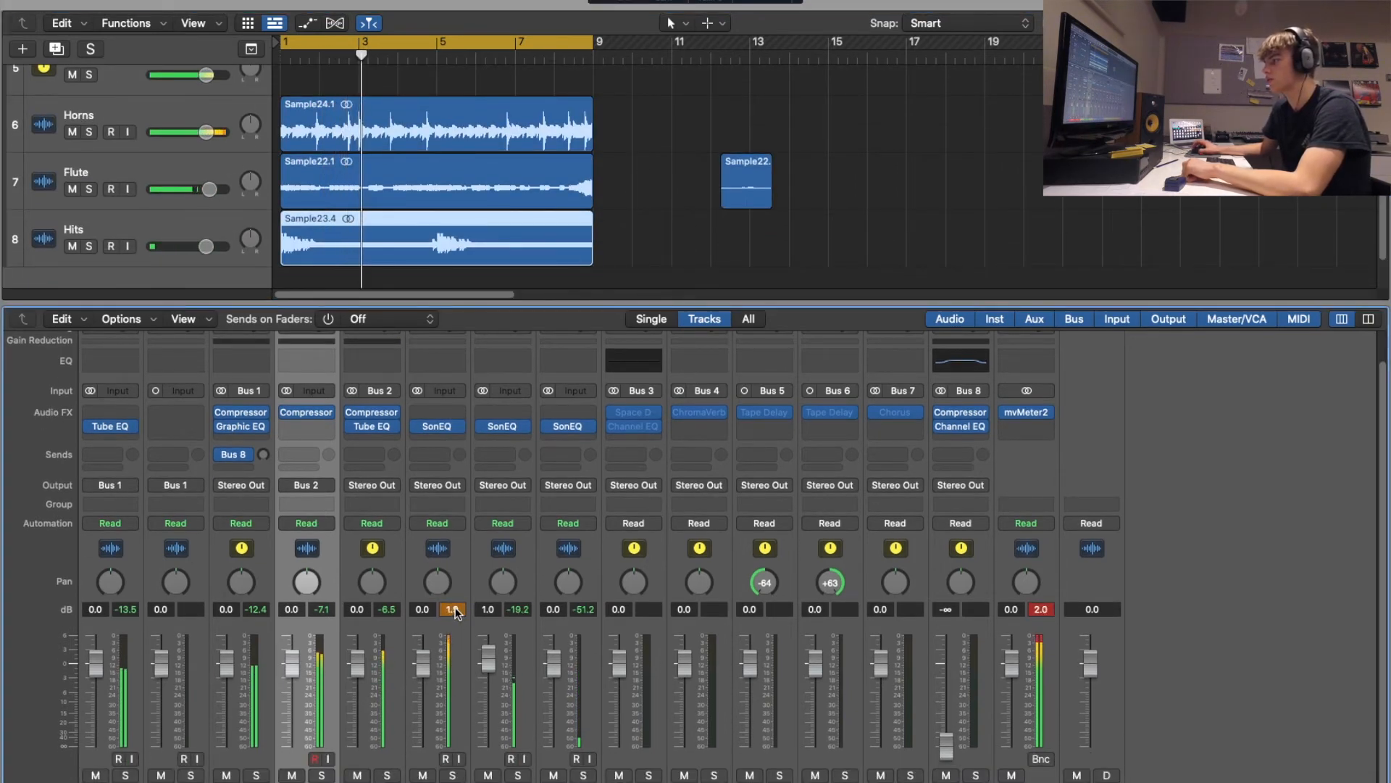
Reset the Horns channel's peak reading, solo the track, and set its region's gain to +18.4 dB
left_click(456, 608)
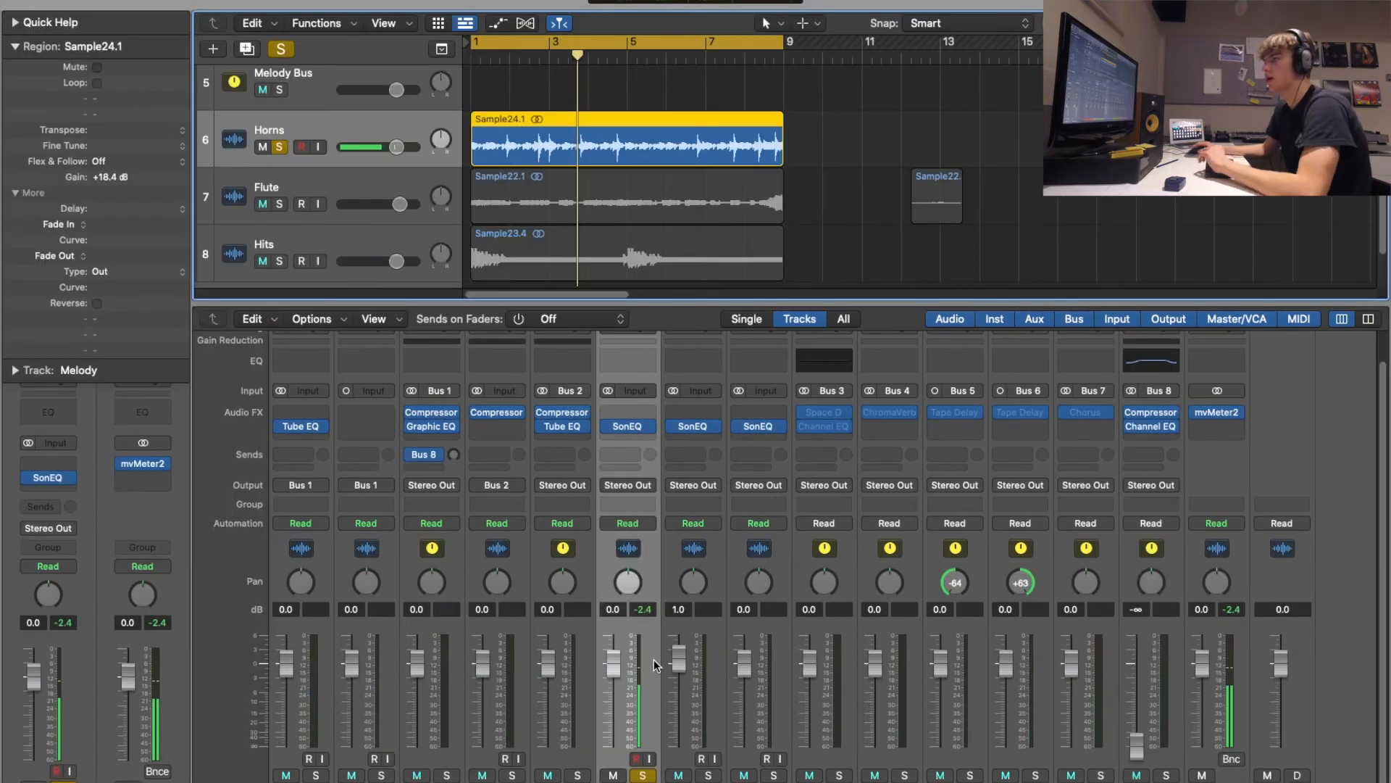
key("space")
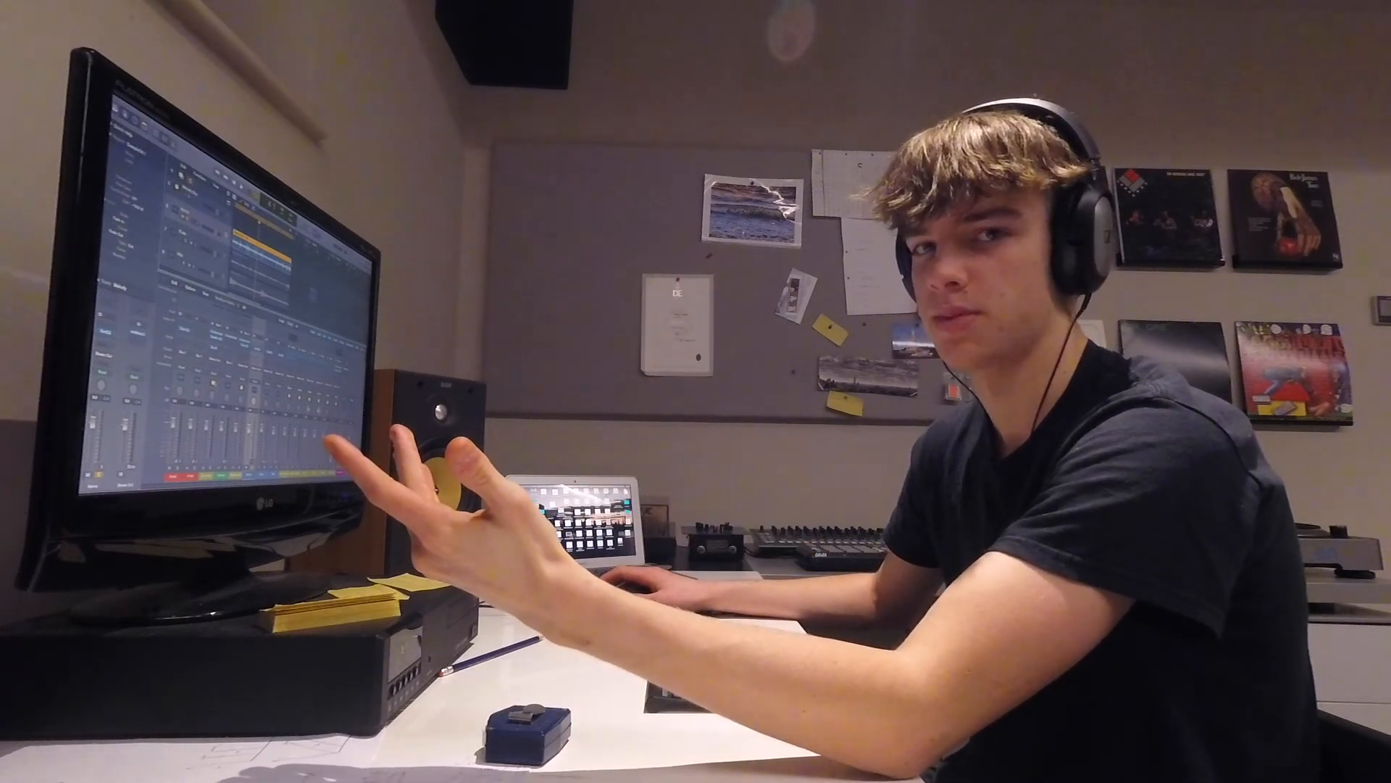
scroll(262, 261, "down", 5)
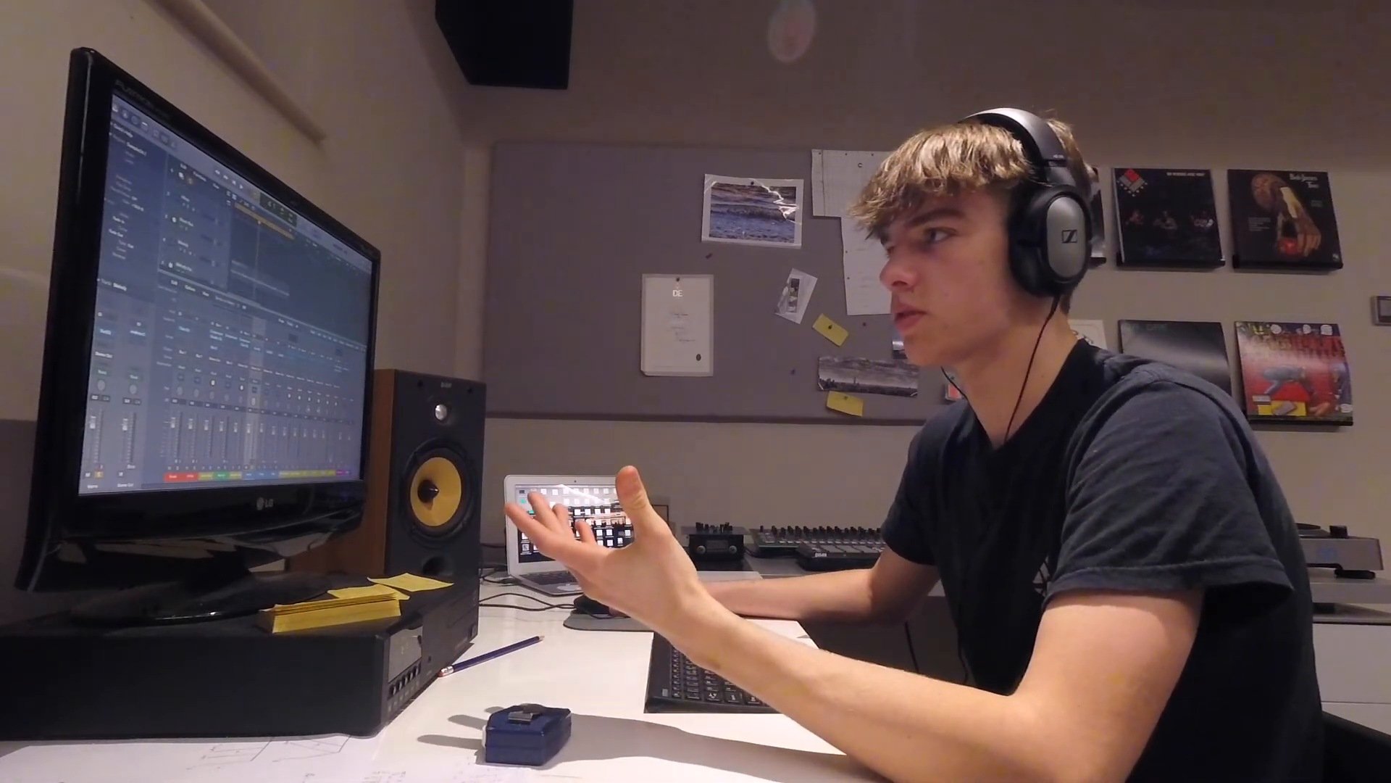
left_click(190, 251)
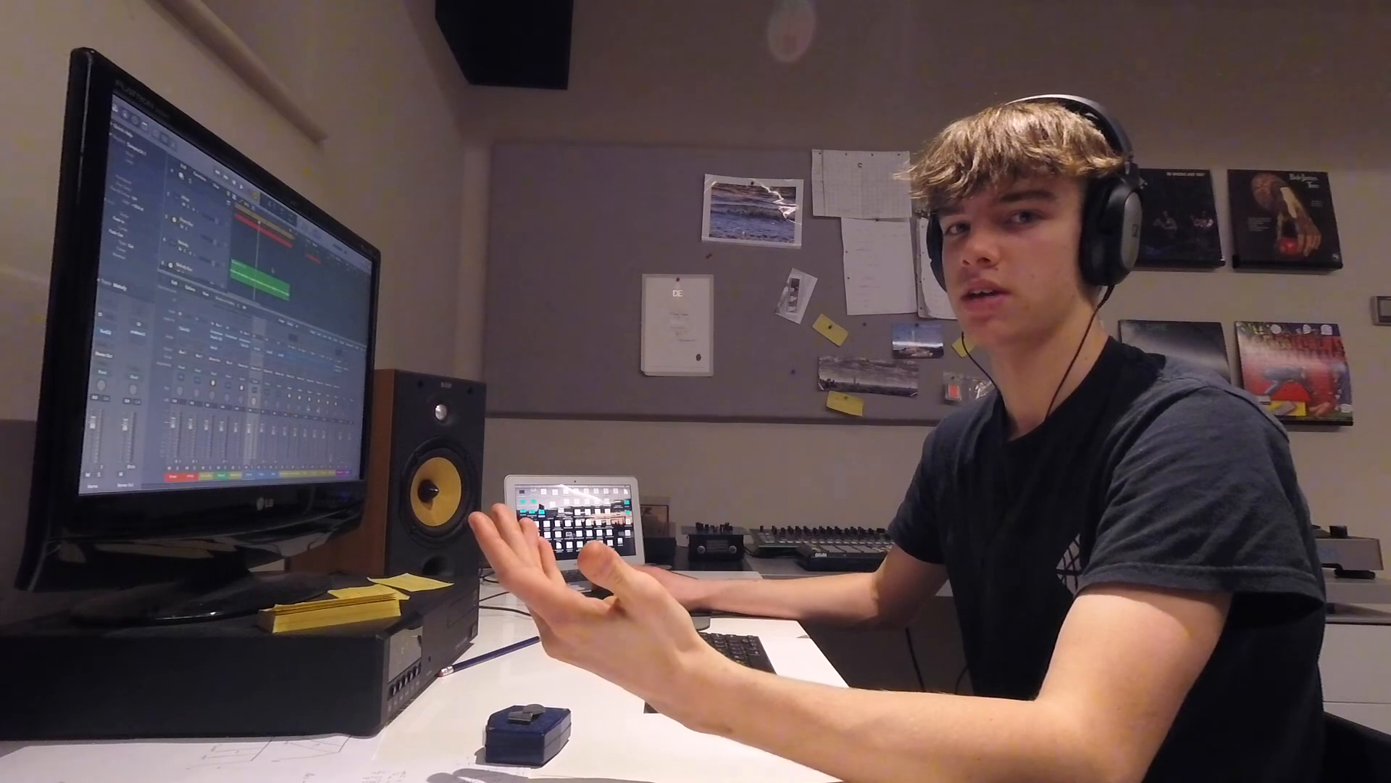
scroll(271, 269, "down", 3)
scroll(270, 271, "down", 3)
scroll(270, 271, "up", 6)
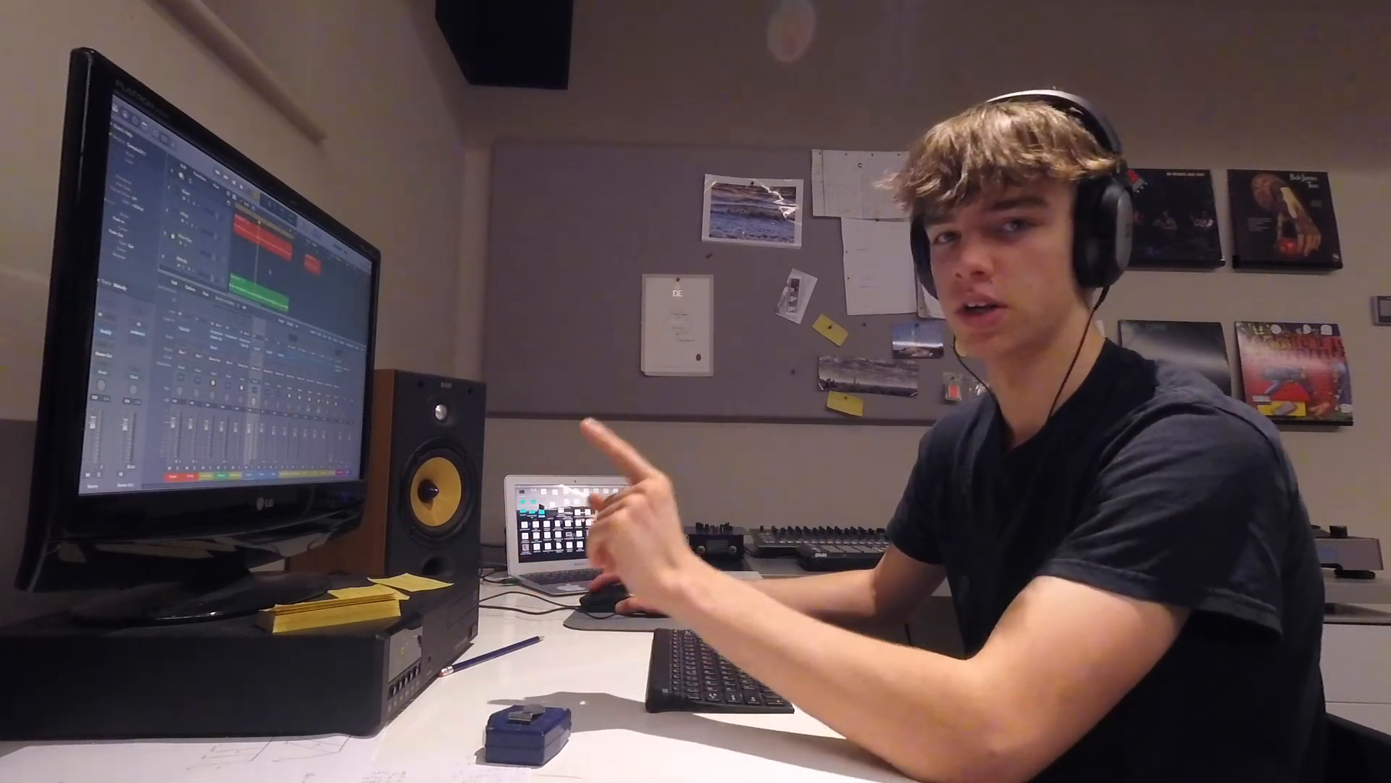
scroll(270, 271, "down", 5)
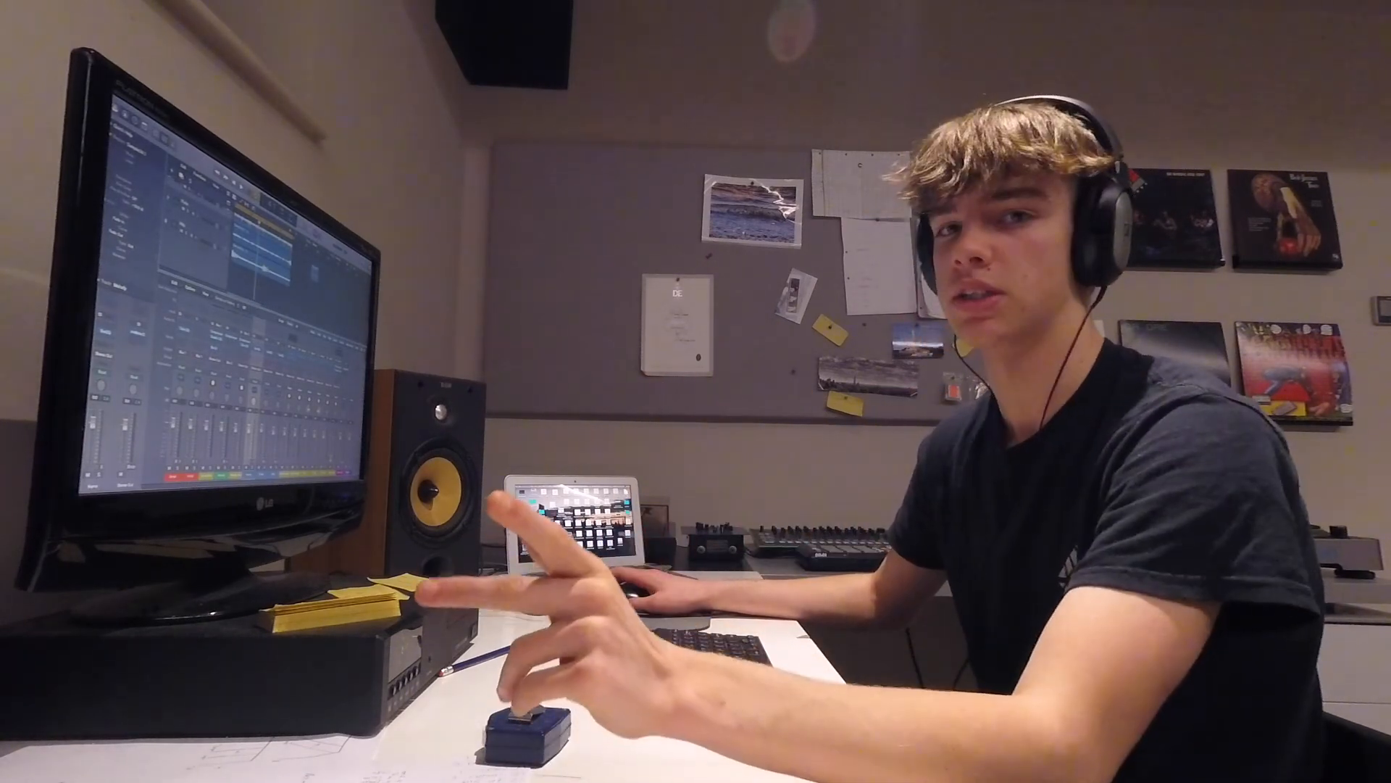
scroll(267, 269, "up", 5)
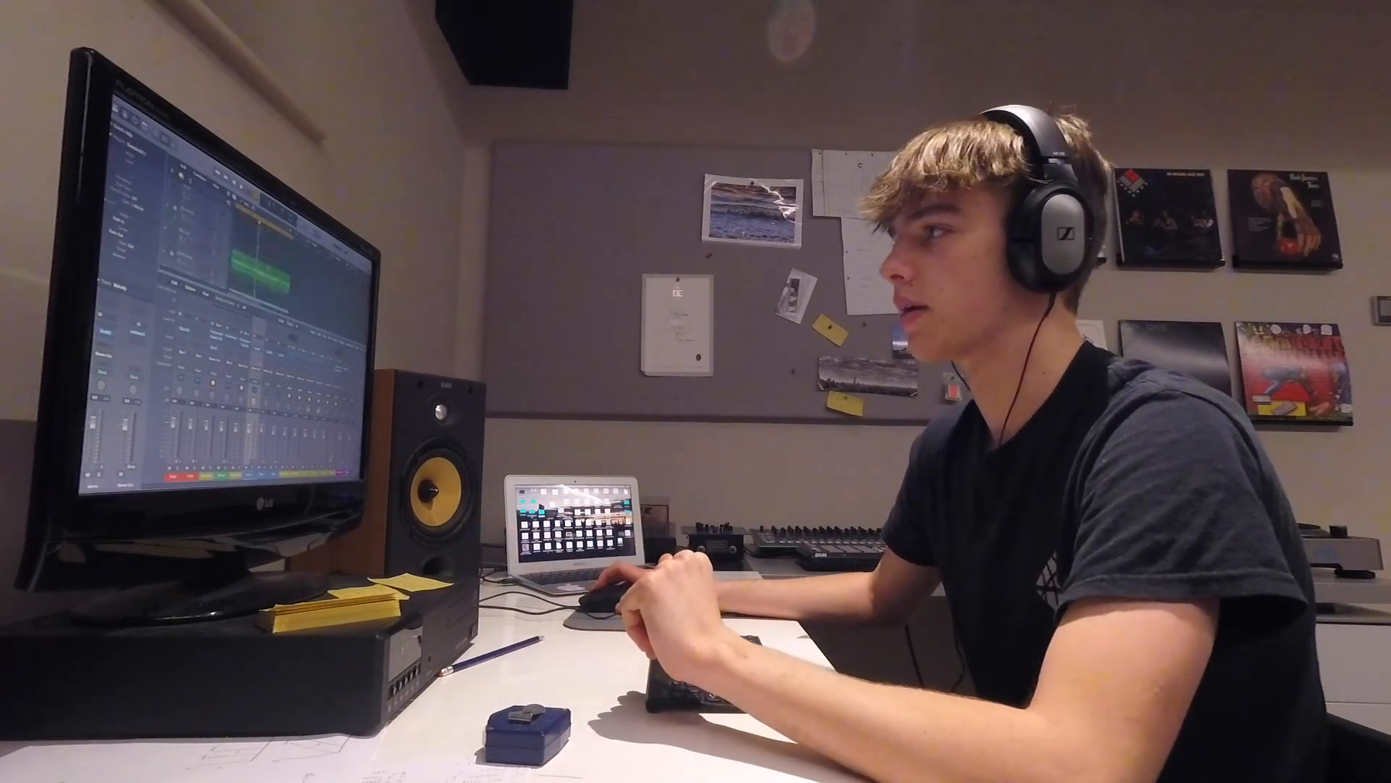
scroll(267, 269, "down", 2)
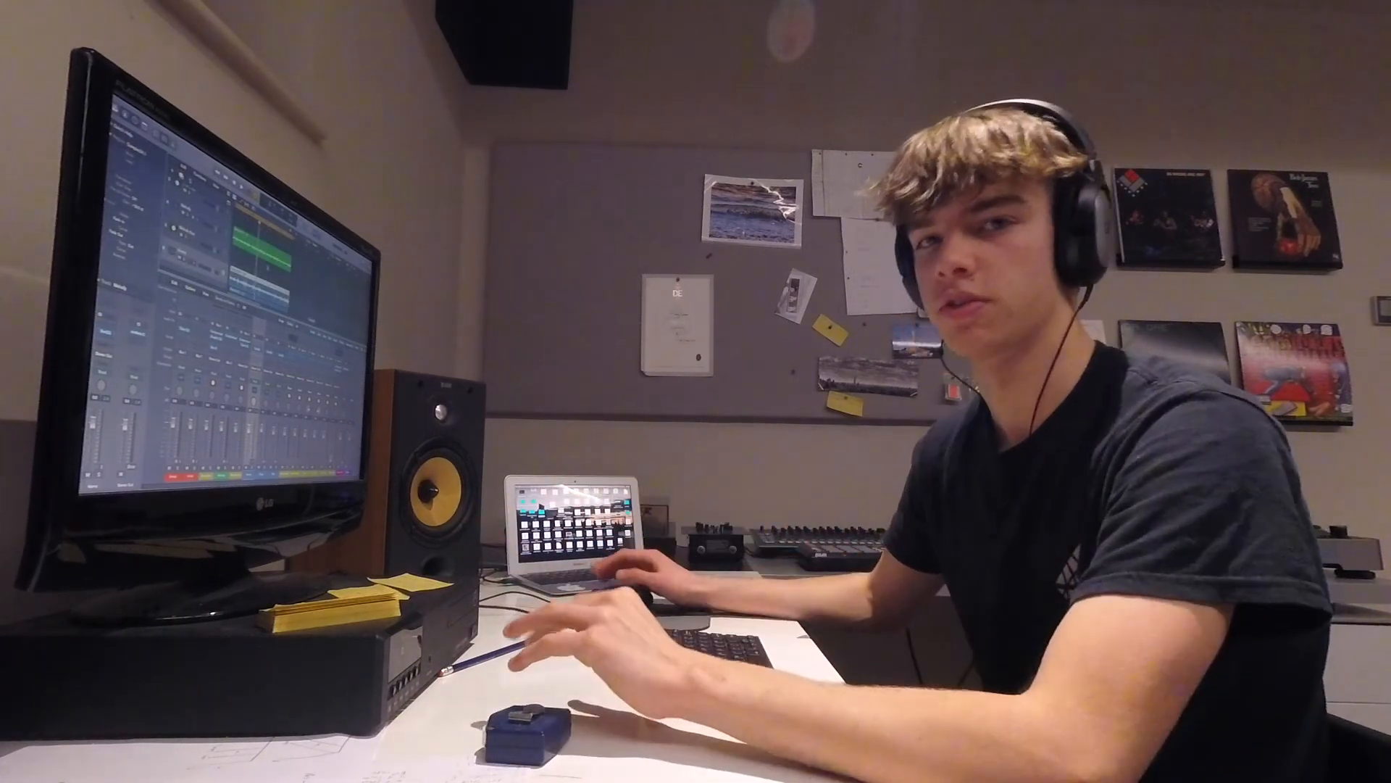
scroll(267, 269, "down", 3)
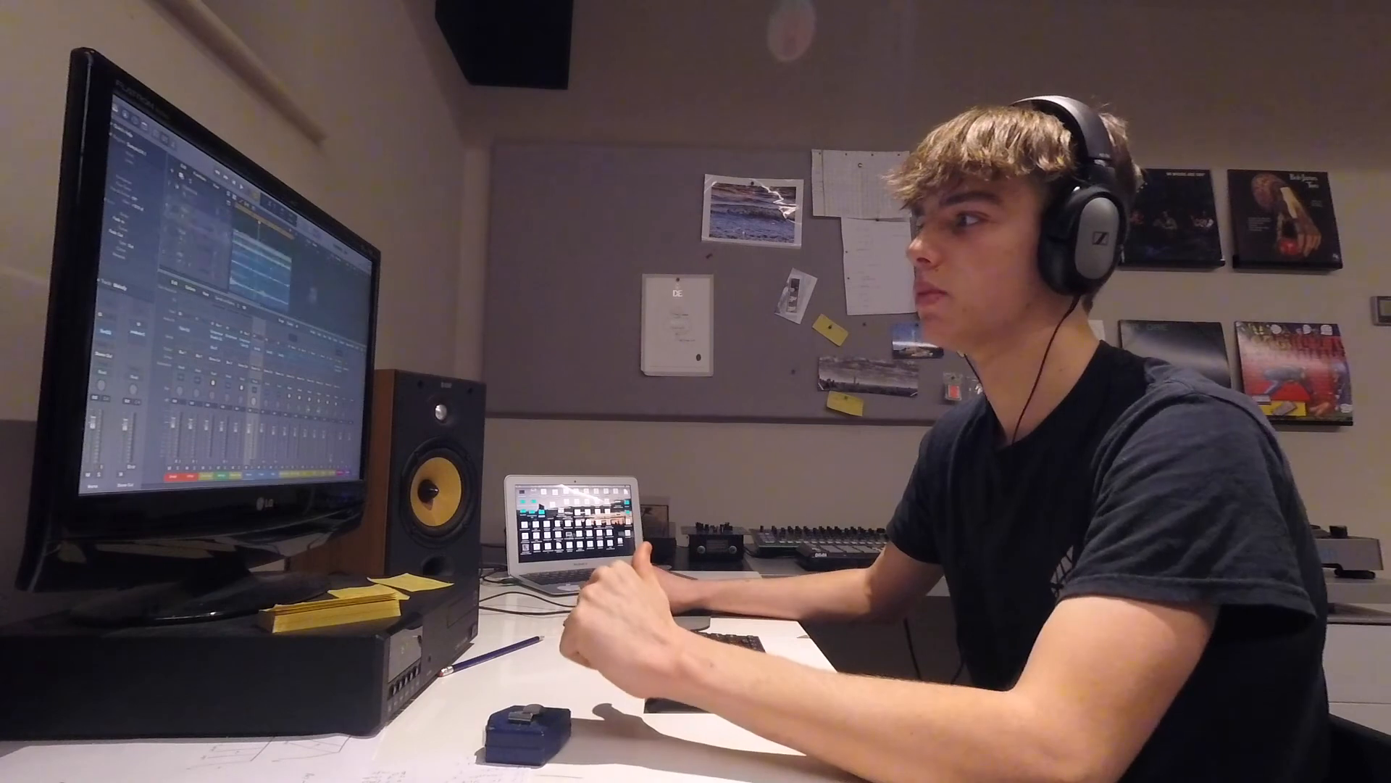